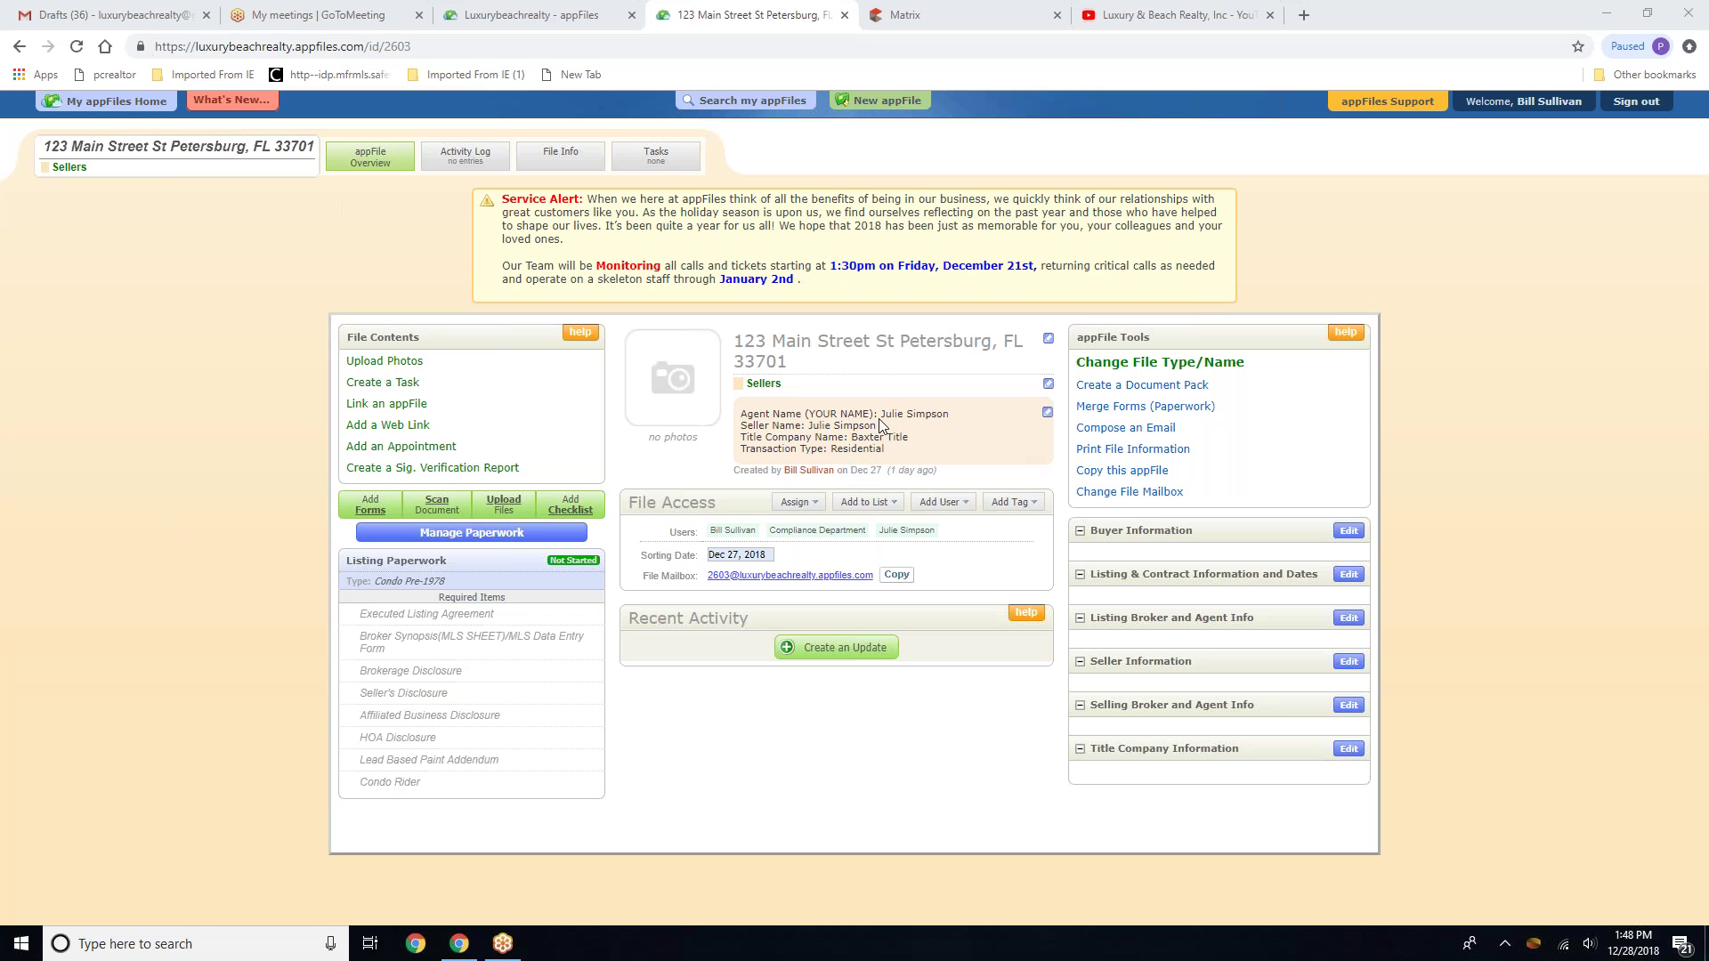
Open the file's listing and contract info editor and switch to Buyer Information
{"action": "left_click_drag", "start_coordinate": [742, 415], "coordinate": [953, 416]}
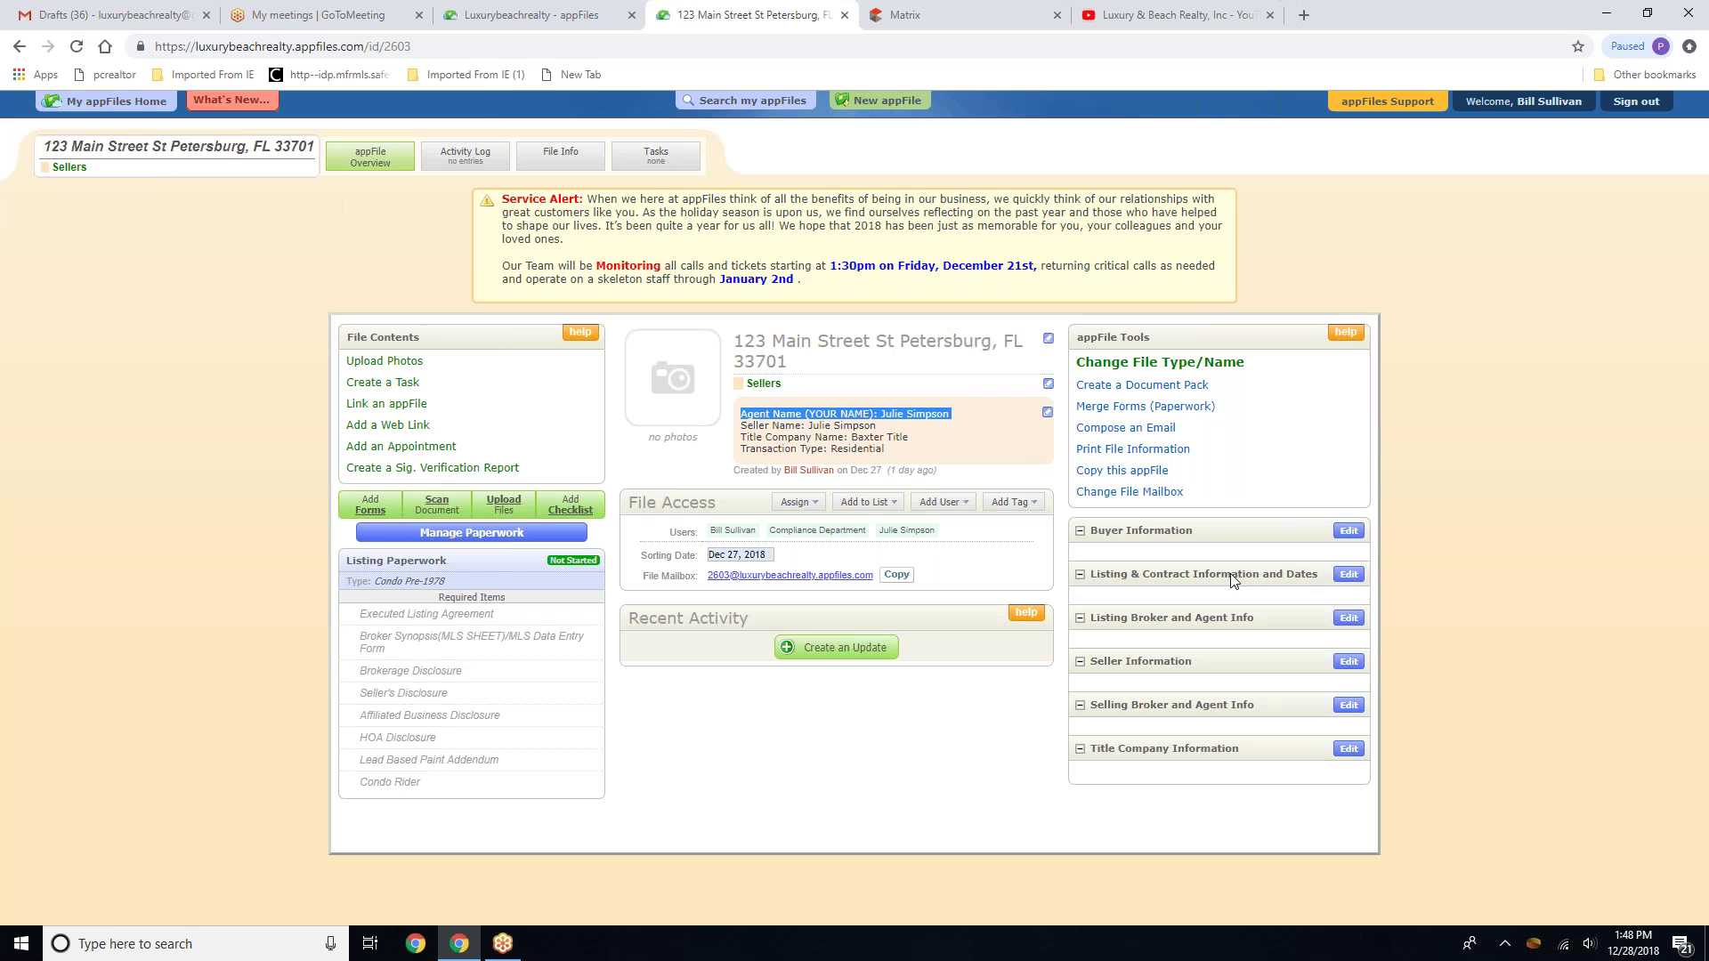
{"action": "left_click", "coordinate": [1348, 574]}
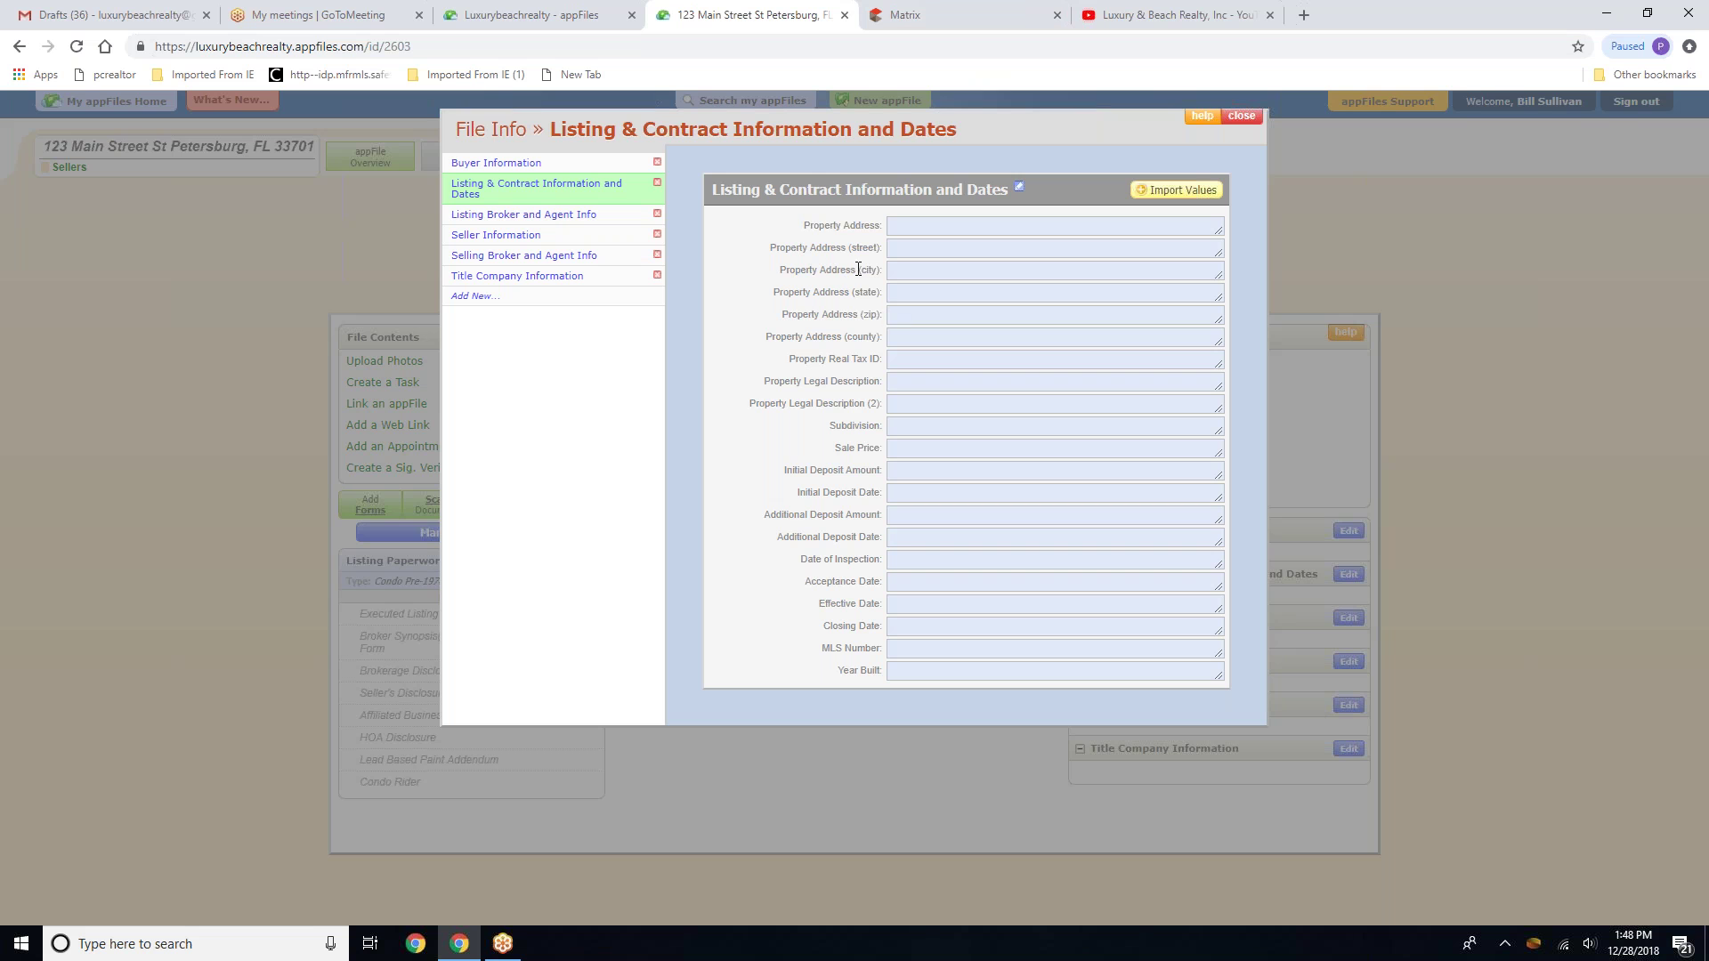
{"action": "left_click", "coordinate": [899, 227]}
{"action": "left_click", "coordinate": [900, 253]}
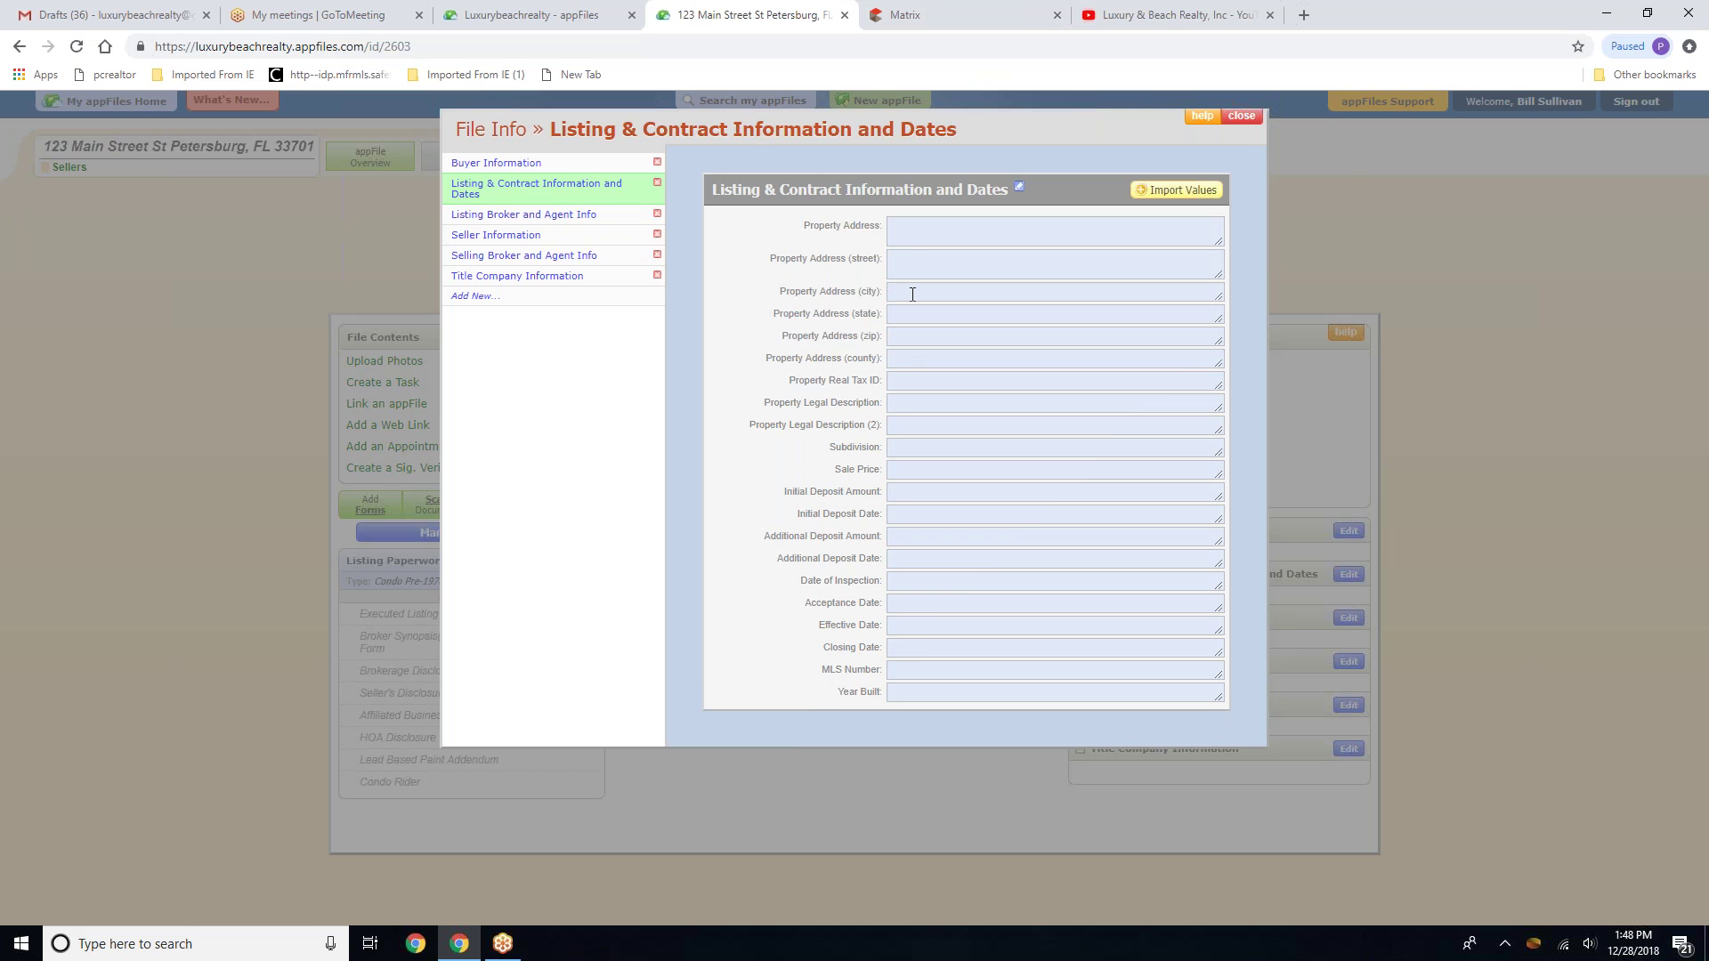
{"action": "left_click", "coordinate": [495, 165]}
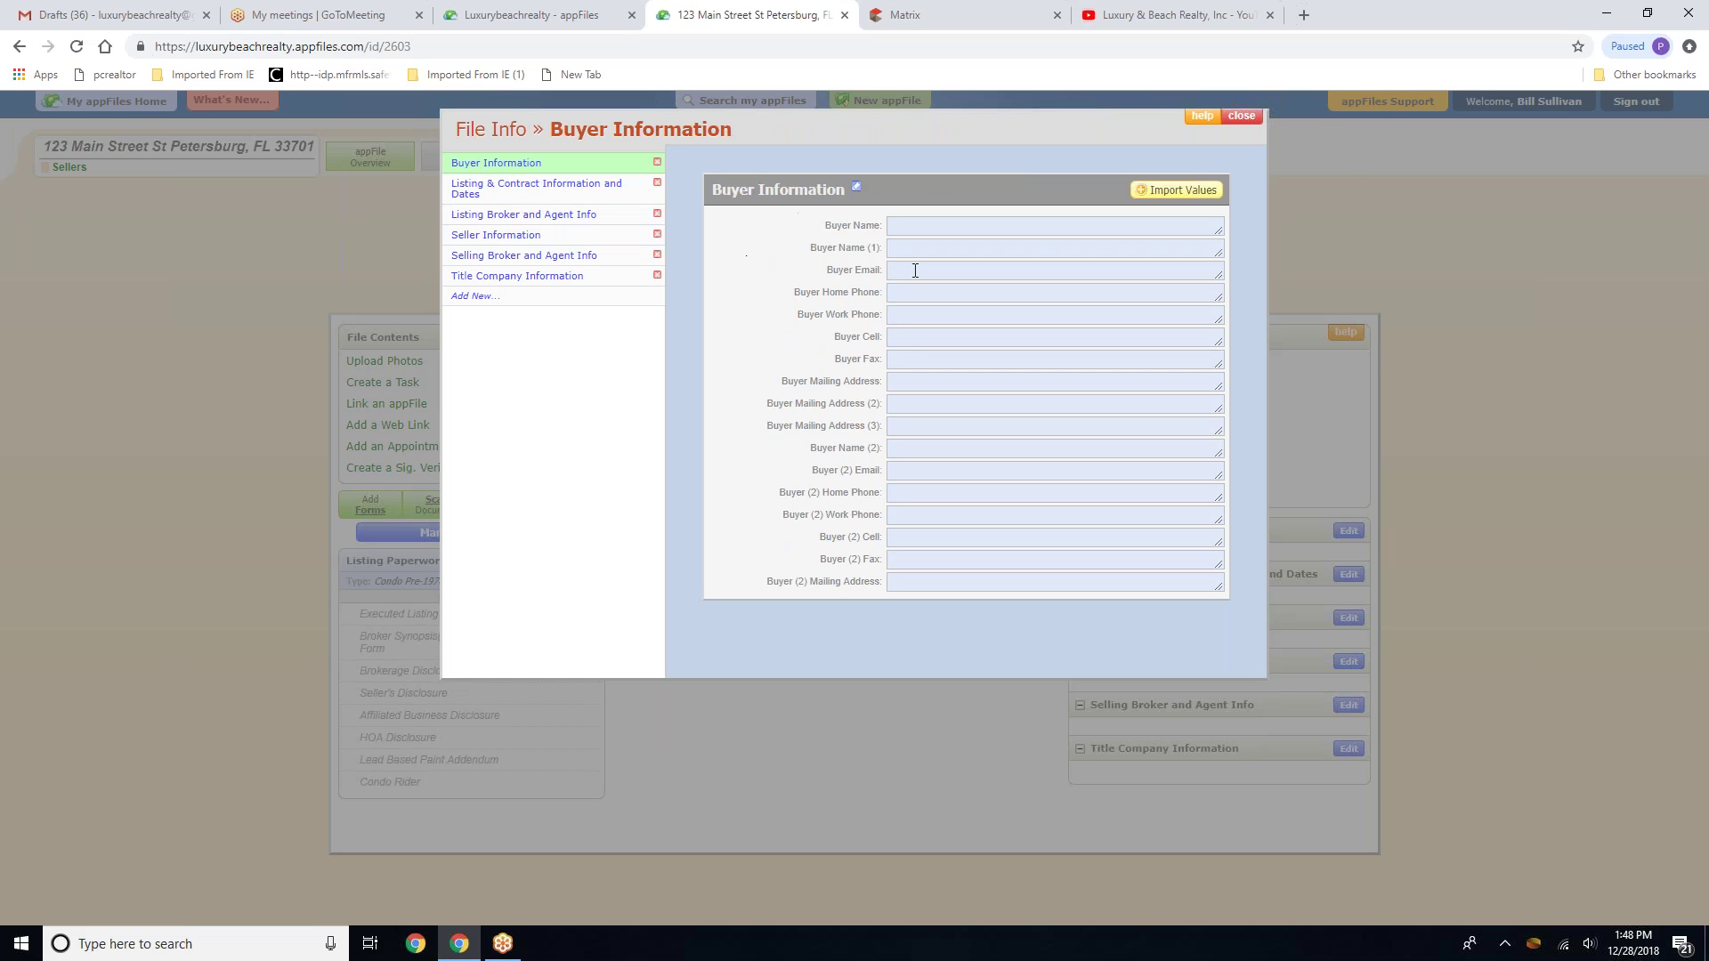
Enter the buyers' combined name, then each buyer's individual name in Buyer Name (1) and (2)
{"action": "left_click", "coordinate": [918, 233]}
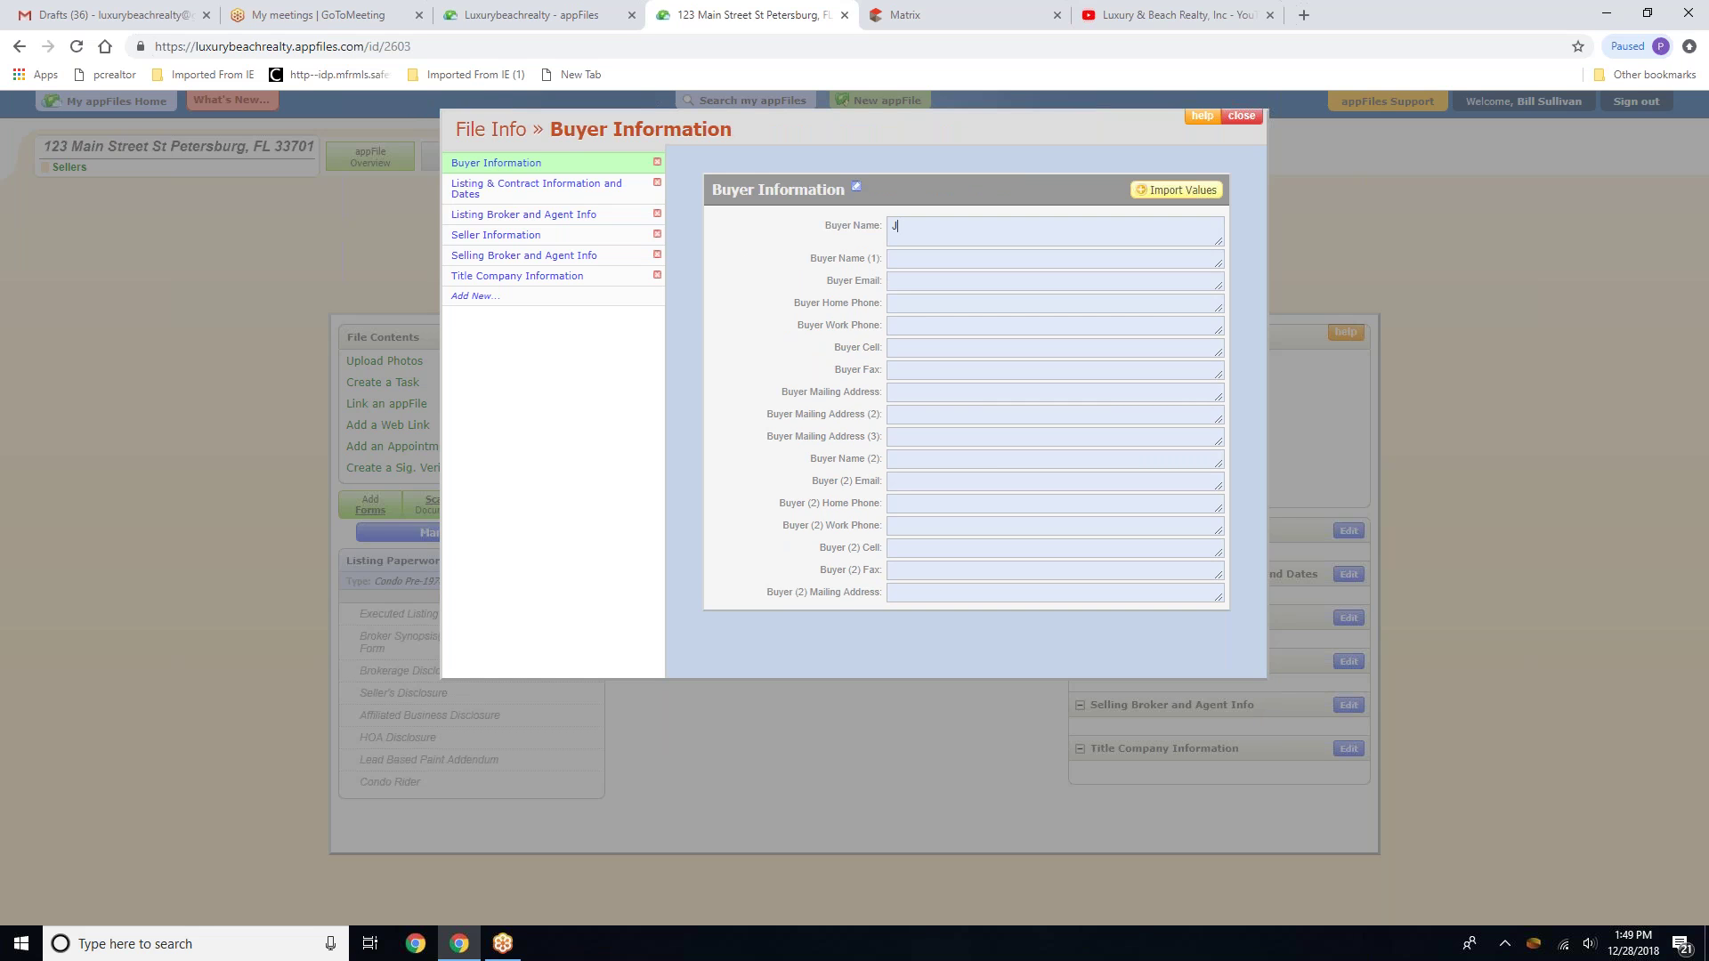
{"action": "type", "text": "John & Jane Smith"}
{"action": "double_click", "coordinate": [905, 226]}
{"action": "key", "text": "ctrl+c"}
{"action": "left_click", "coordinate": [958, 260]}
{"action": "key", "text": "ctrl+v"}
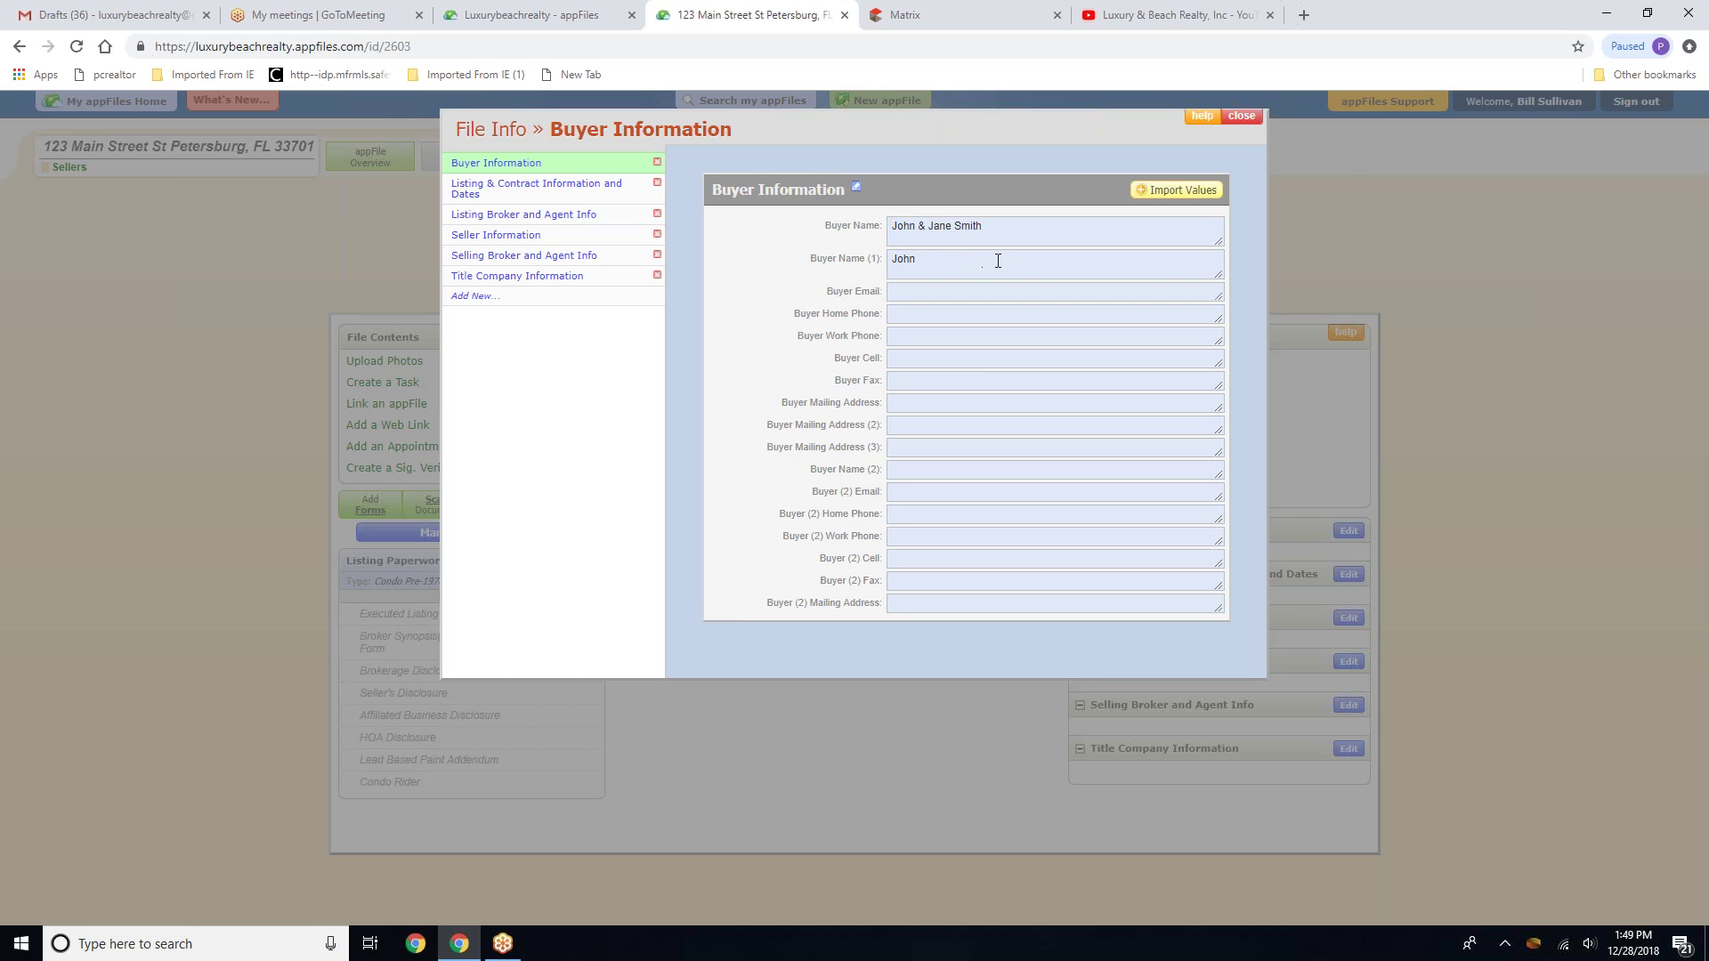
{"action": "type", "text": "Smith"}
{"action": "left_click_drag", "start_coordinate": [983, 227], "coordinate": [924, 221]}
{"action": "key", "text": "ctrl+c"}
{"action": "left_click", "coordinate": [943, 469]}
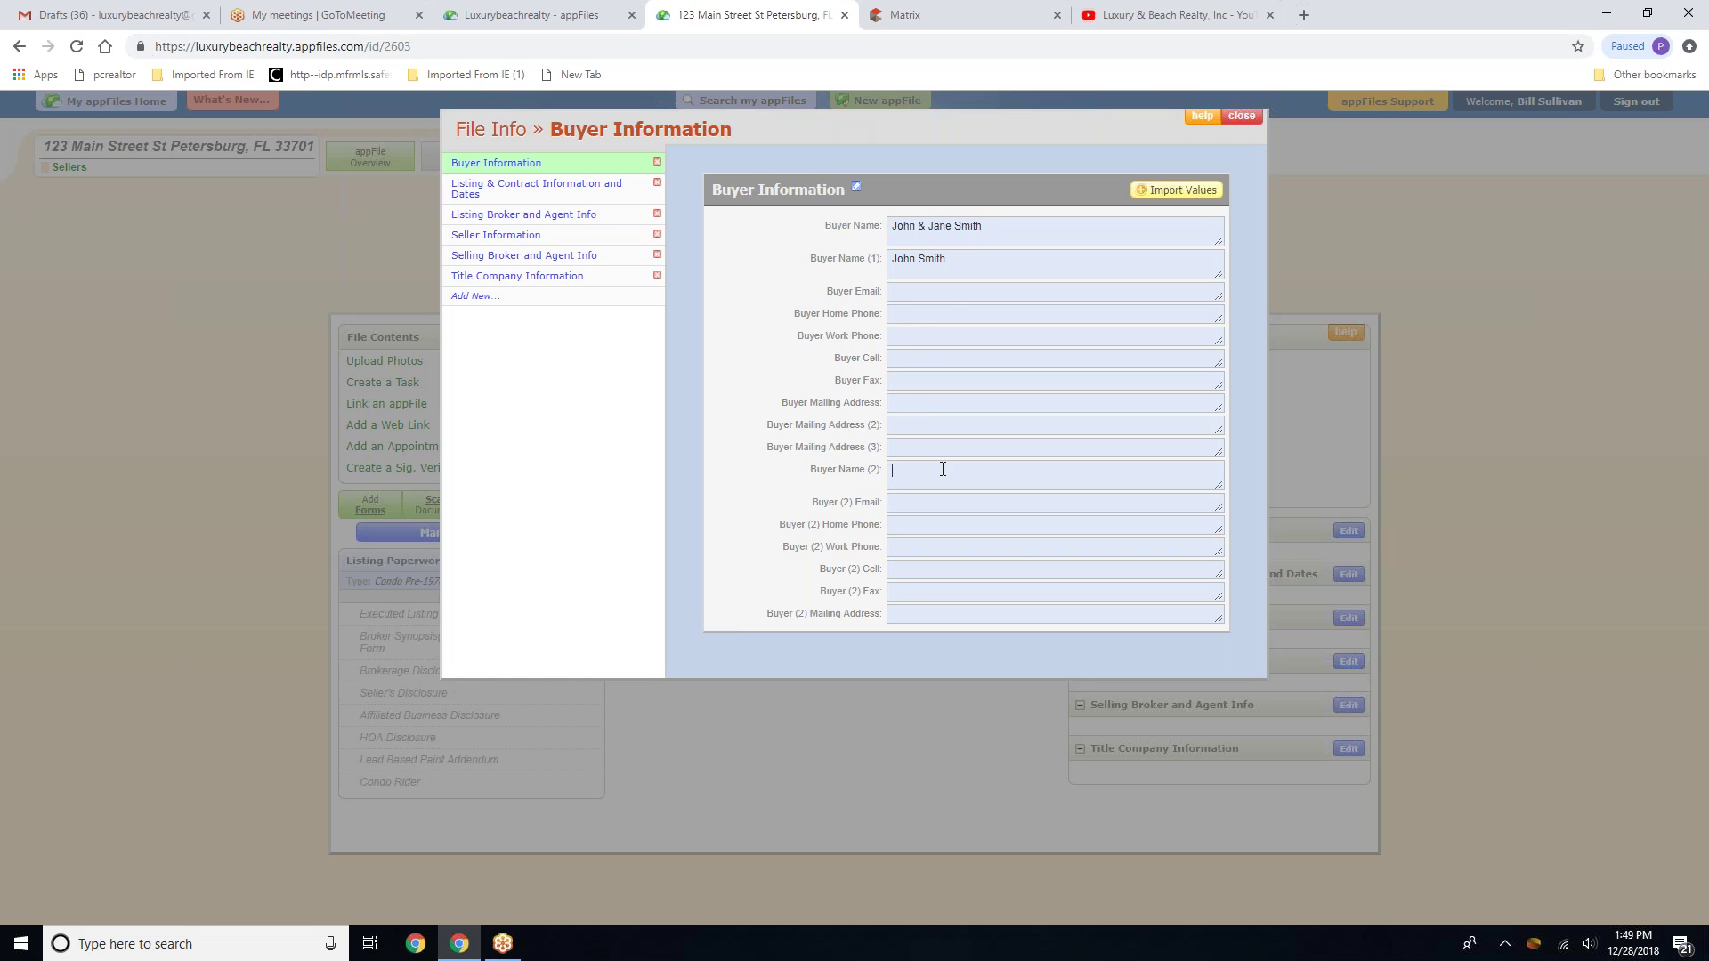
{"action": "key", "text": "ctrl+v"}
Fill in the first and second buyers' e-mail addresses
{"action": "left_click", "coordinate": [917, 299]}
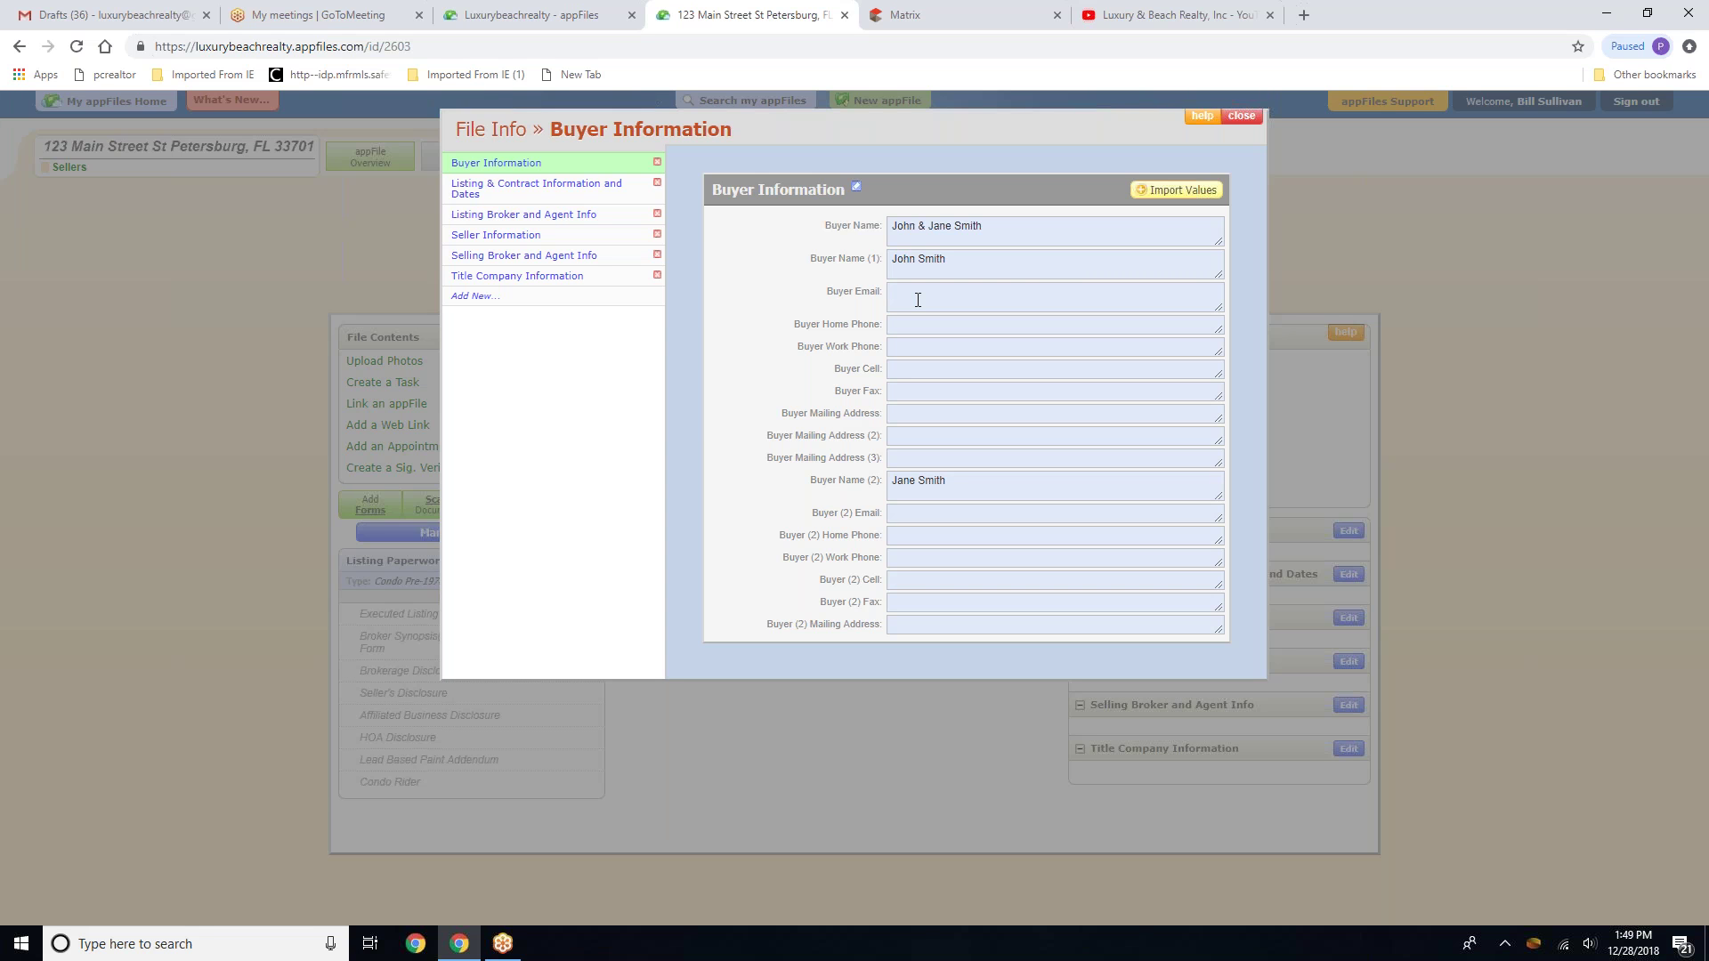
{"action": "left_click", "coordinate": [904, 516]}
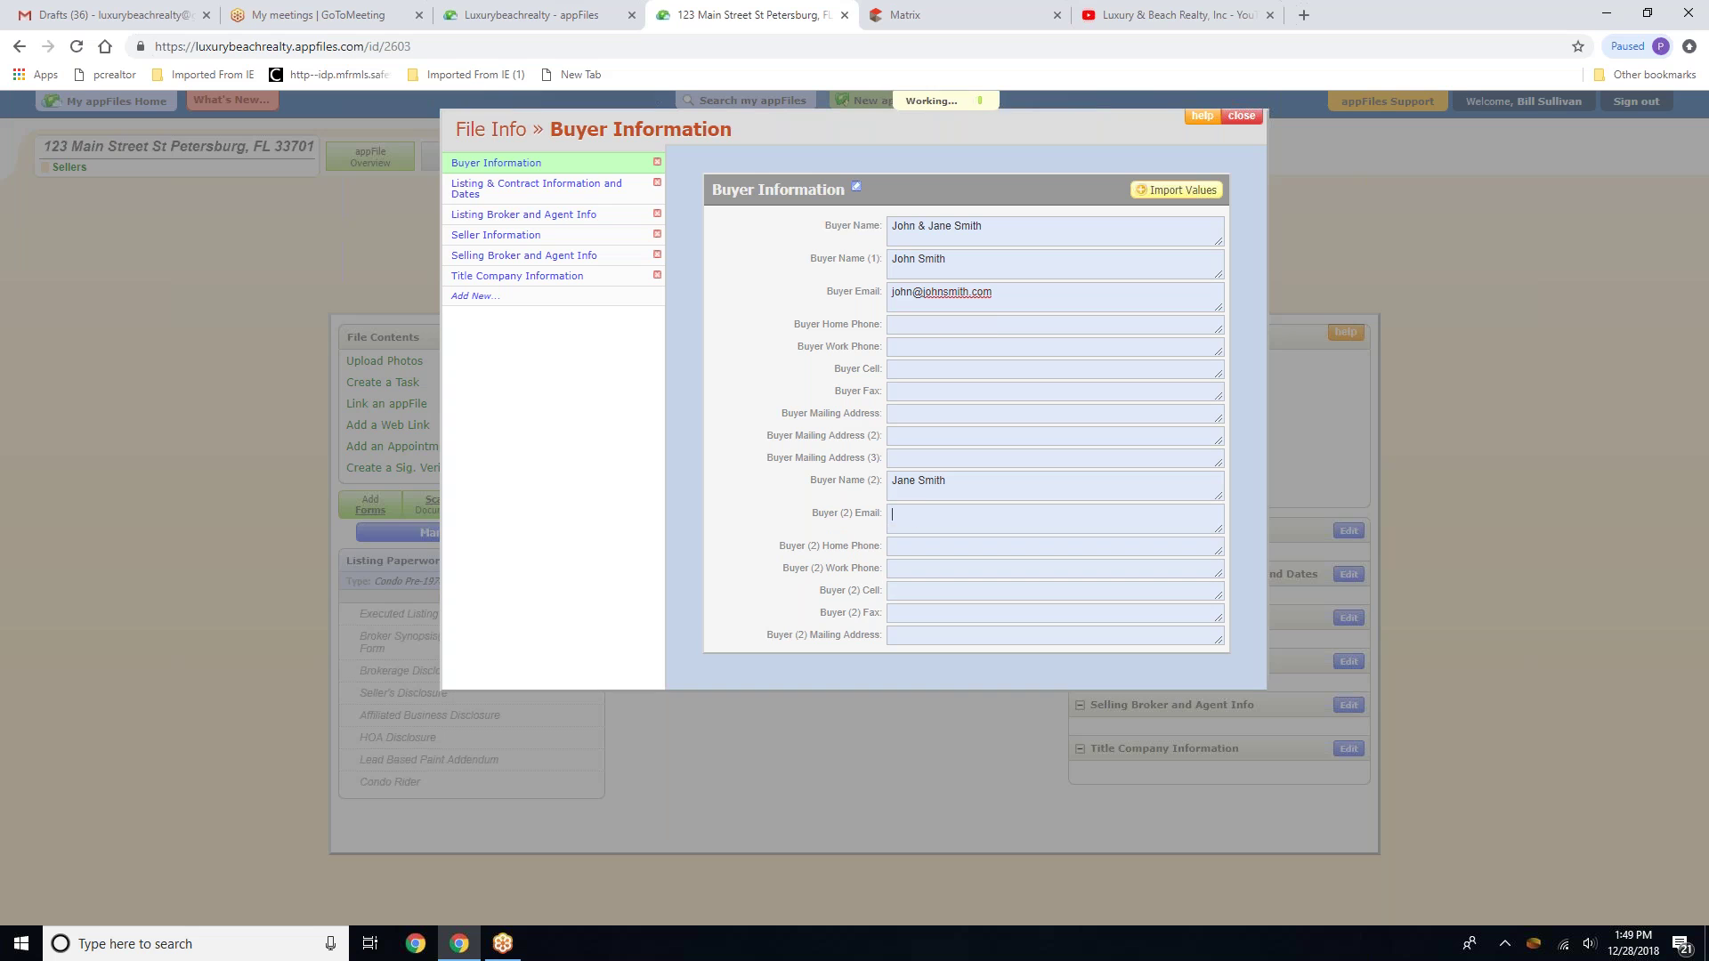
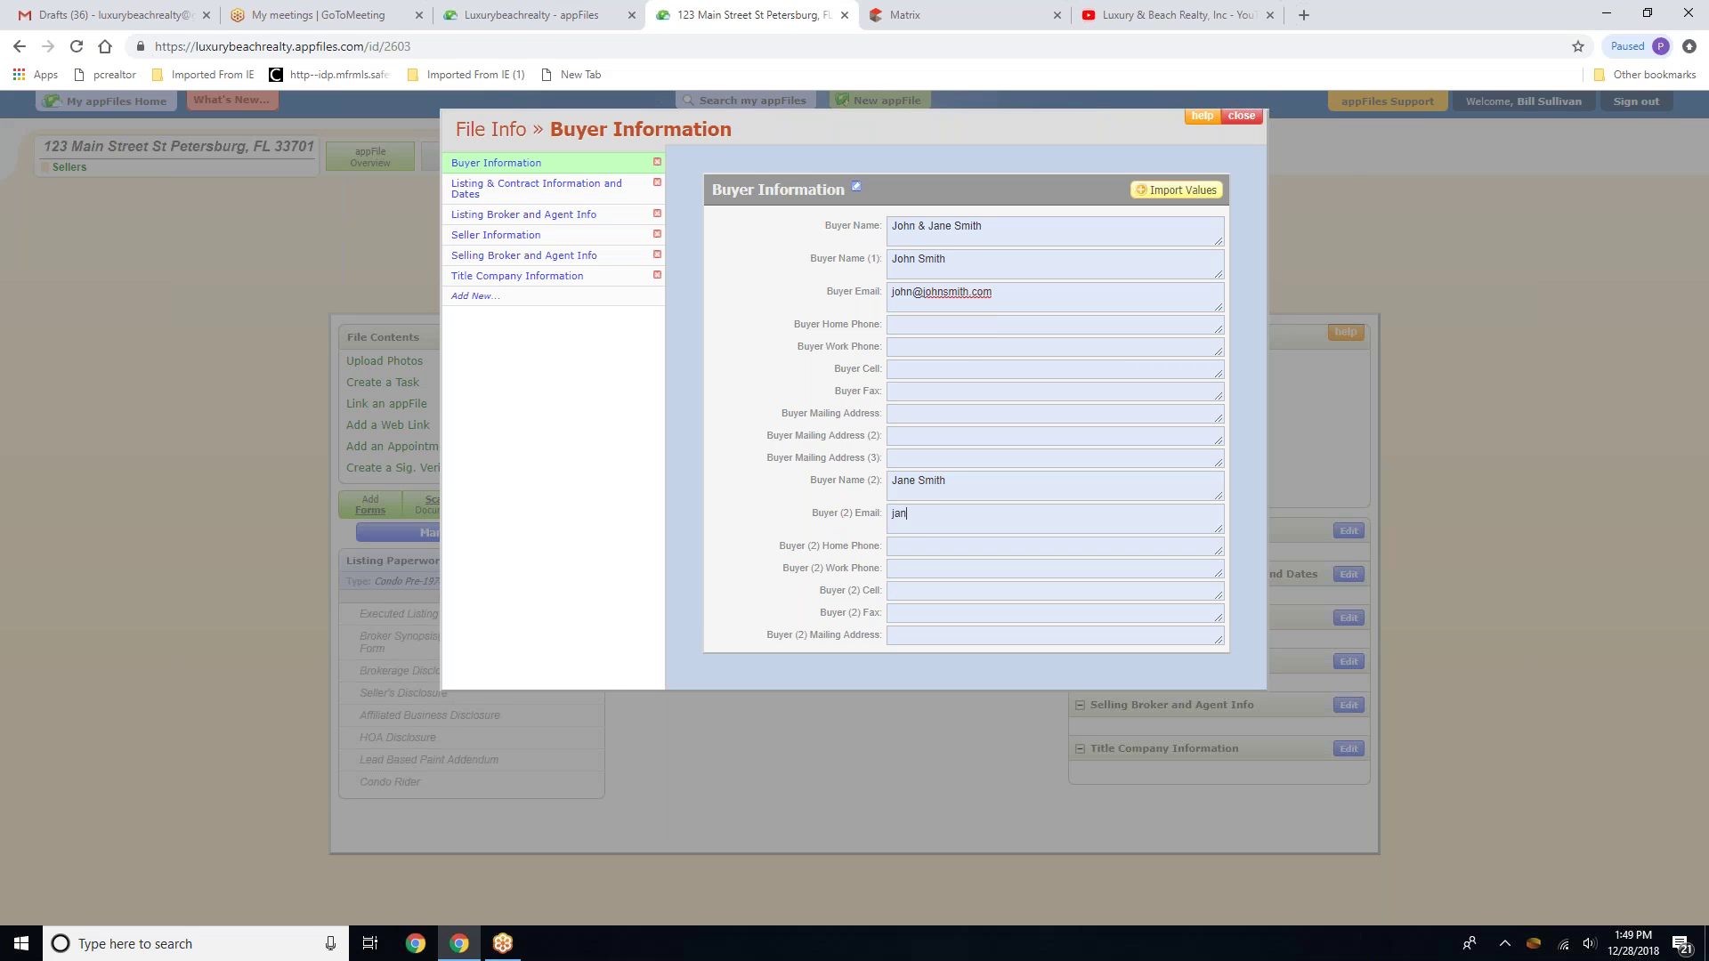
{"action": "left_click", "coordinate": [462, 188]}
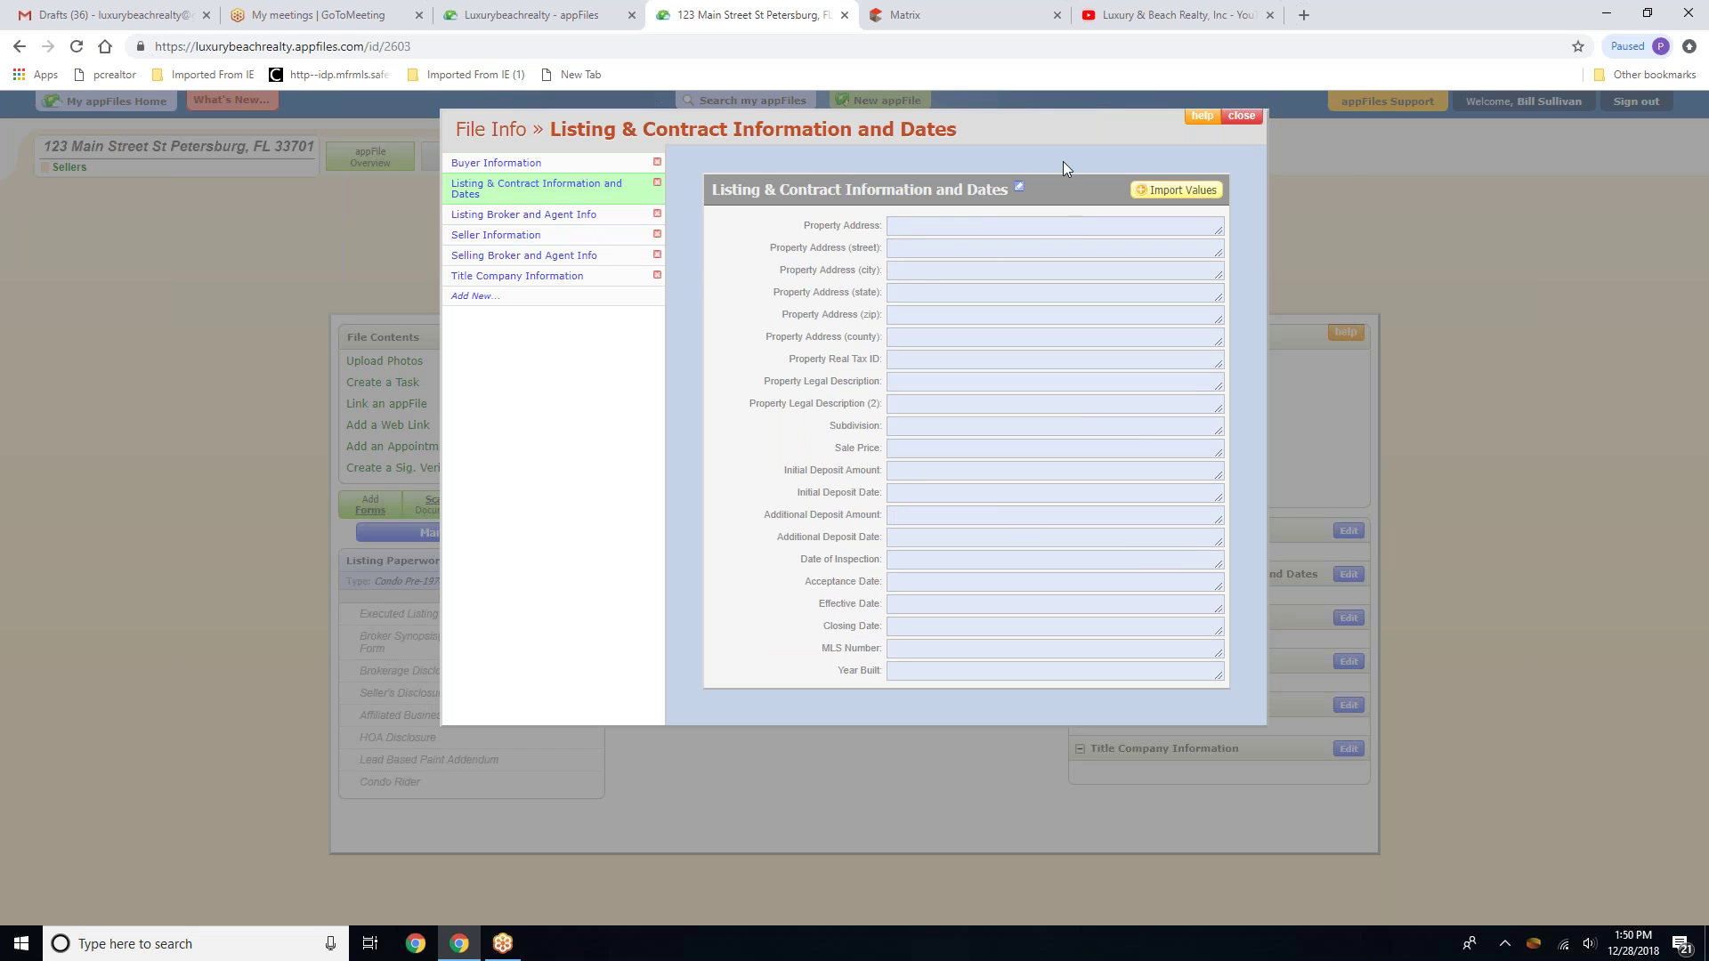
Start an Import Values from My Florida Regional MLS and go to Matrix for the MLS number
{"action": "left_click", "coordinate": [1165, 192]}
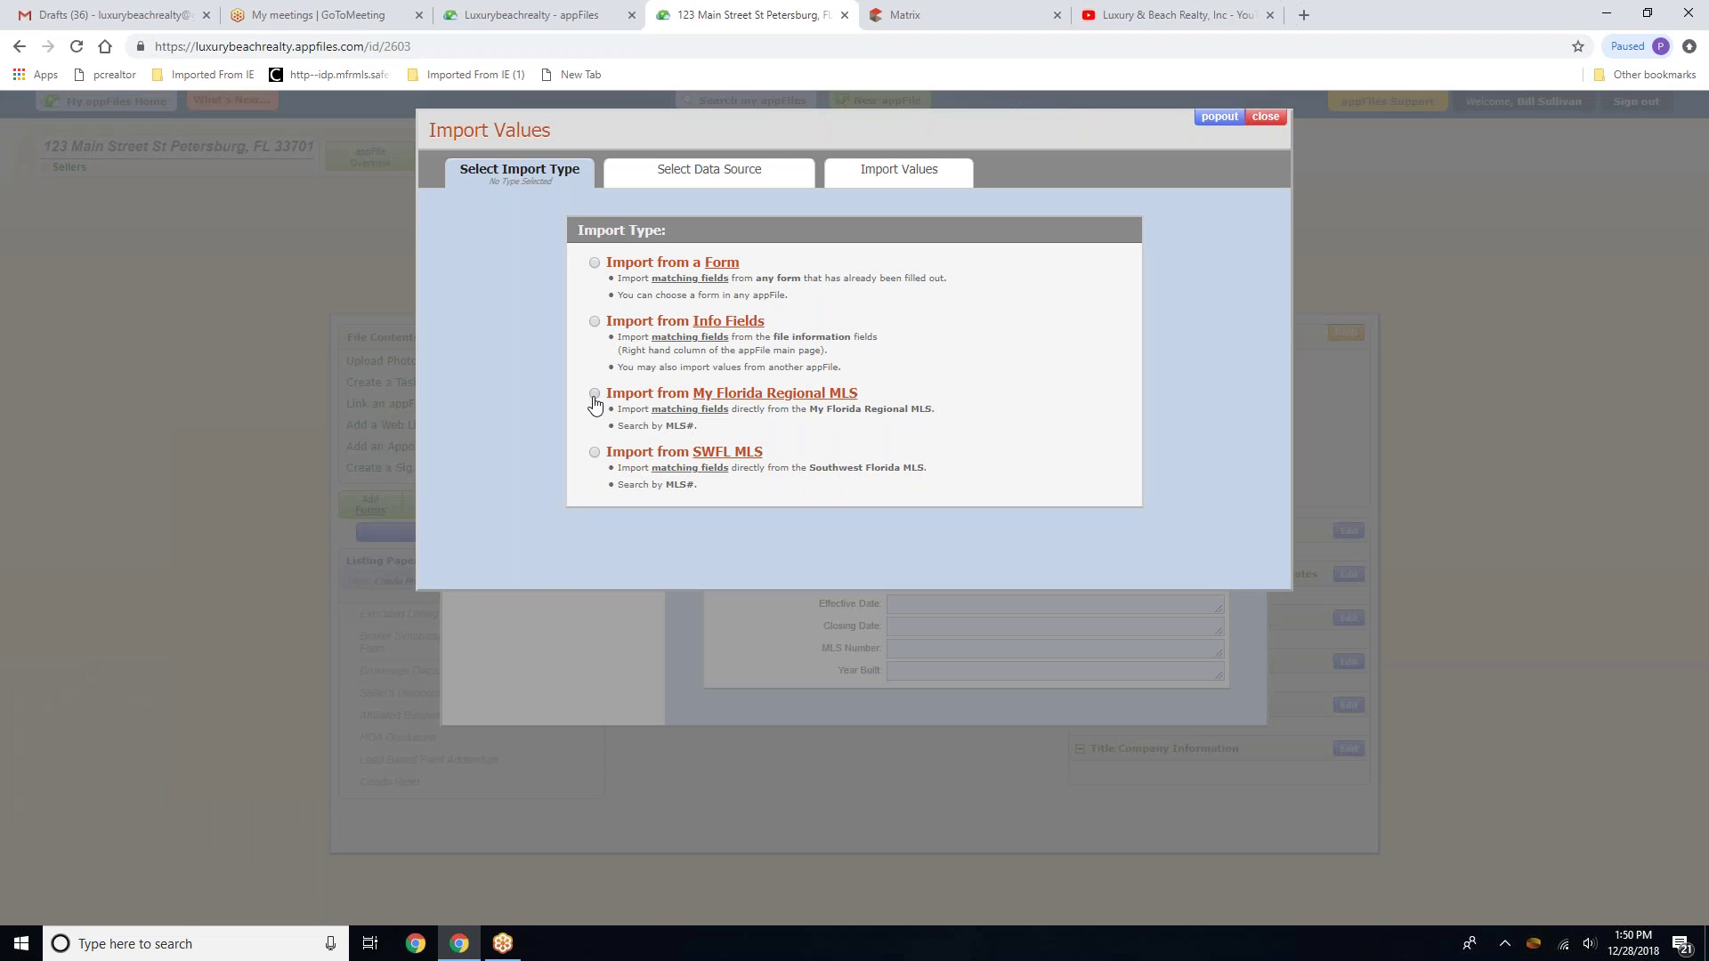
{"action": "left_click", "coordinate": [595, 396]}
{"action": "left_click", "coordinate": [654, 347]}
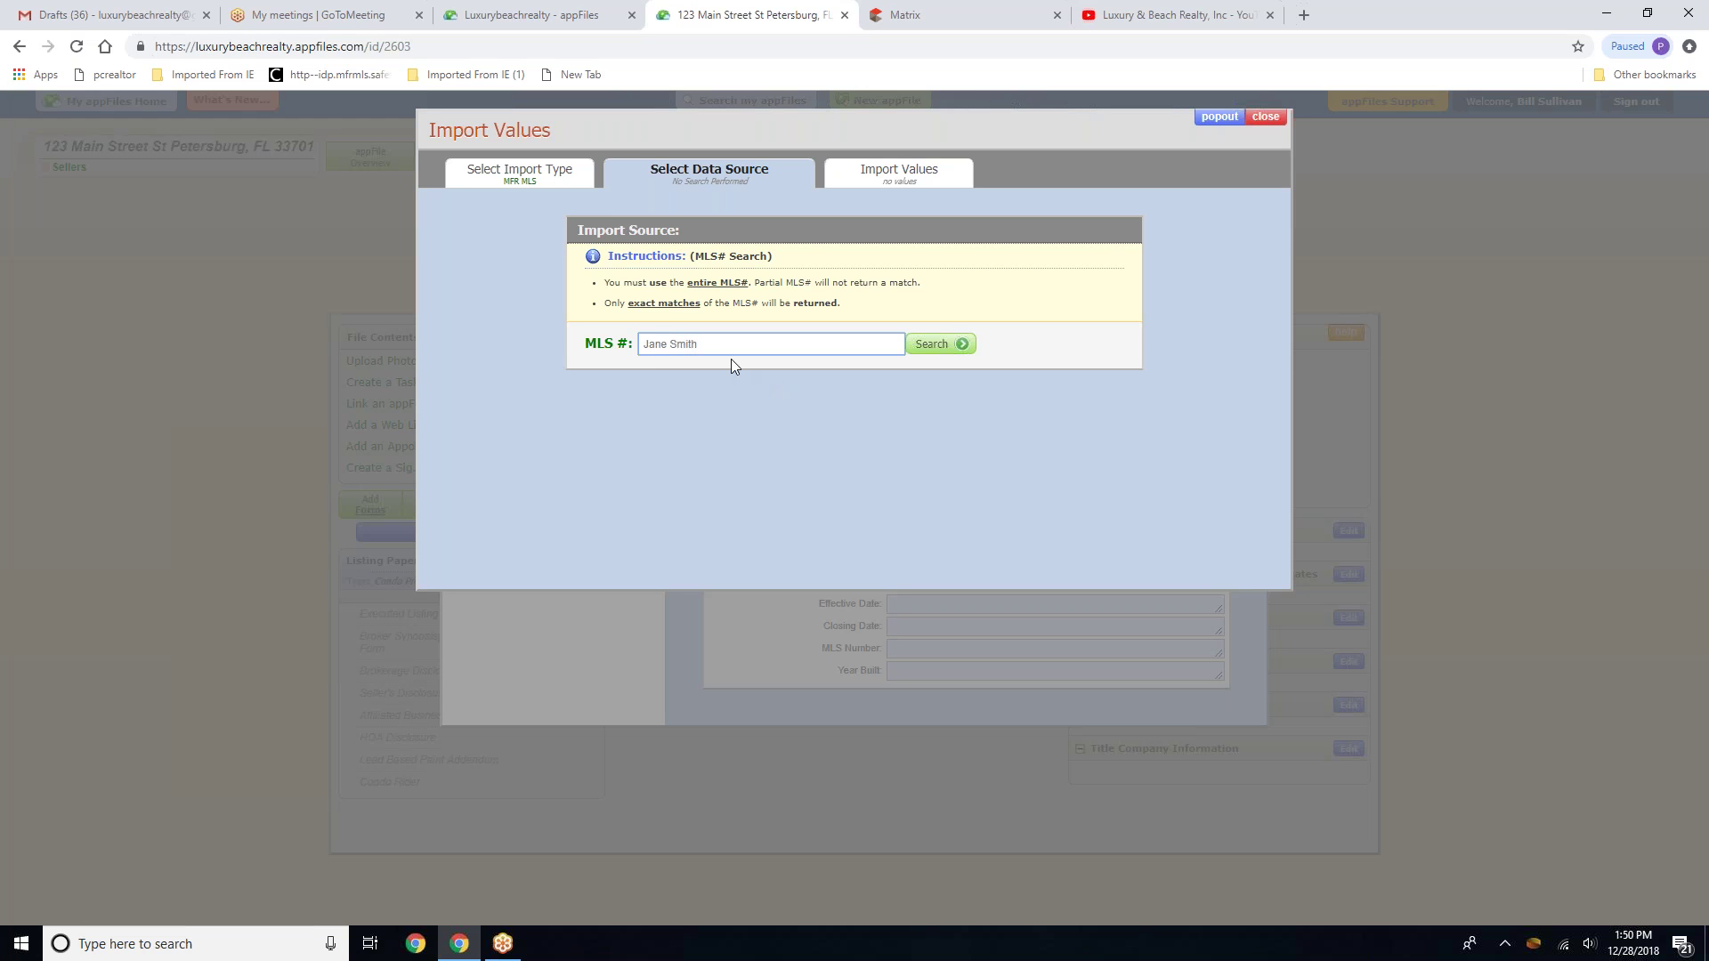
{"action": "left_click", "coordinate": [983, 9]}
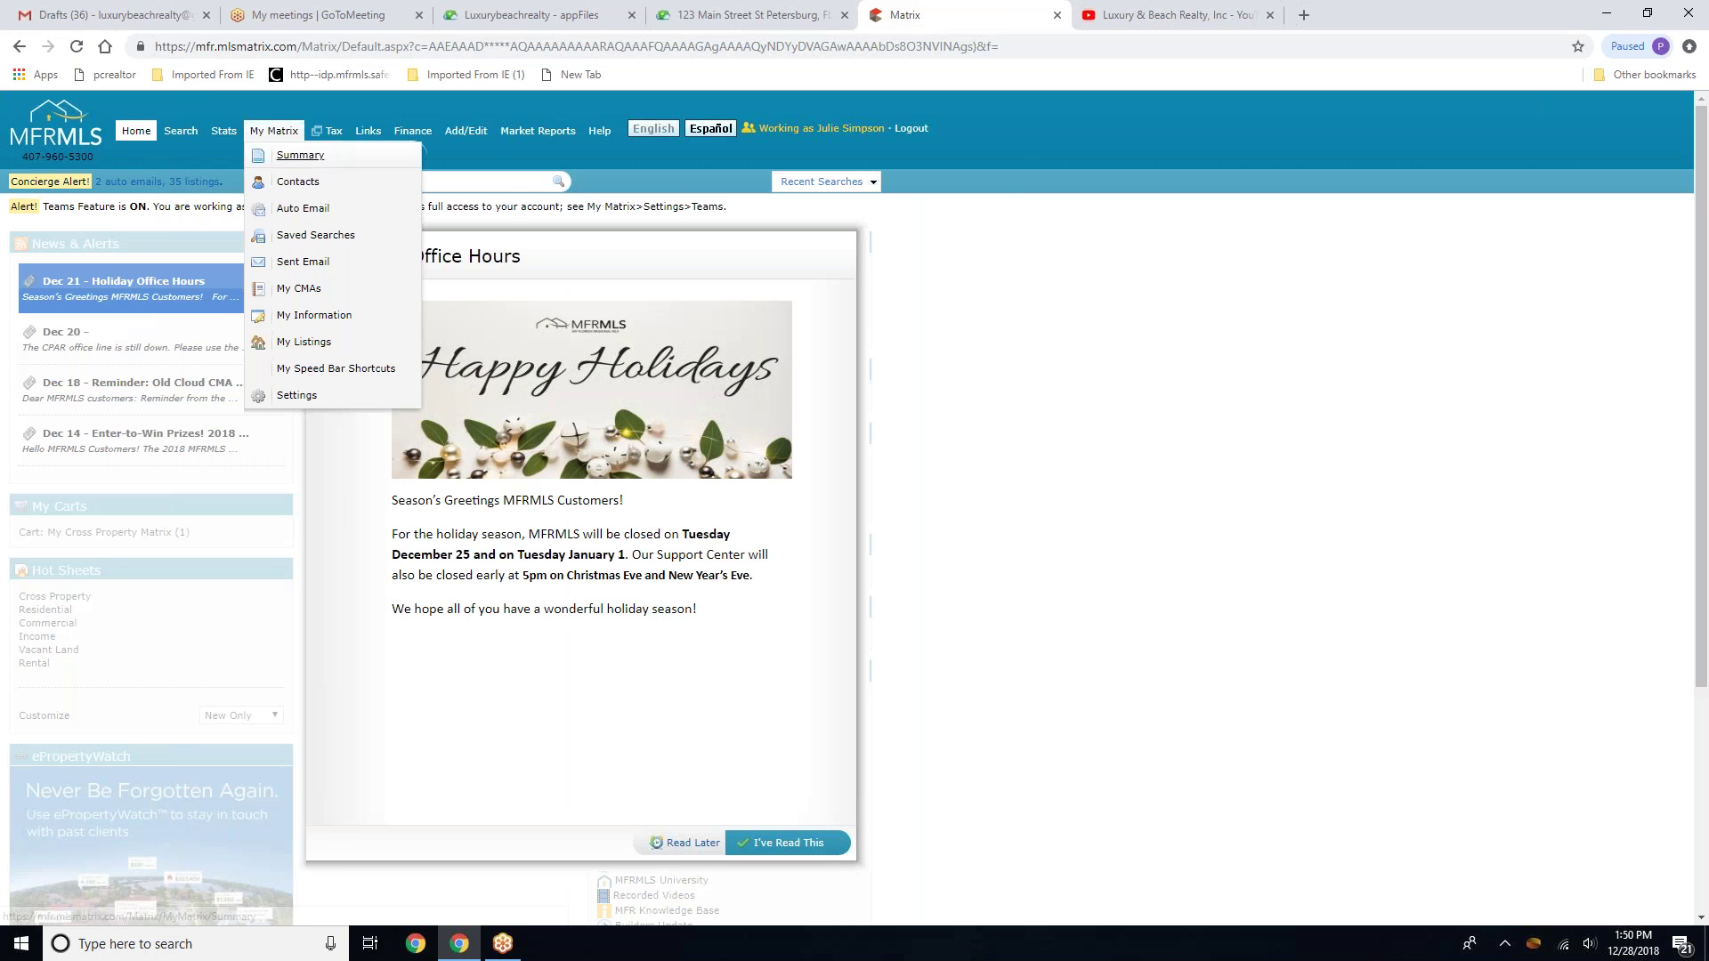
In Matrix, list the office's 73 active listings and copy MLS number U8027795
{"action": "mouse_move", "coordinate": [181, 131]}
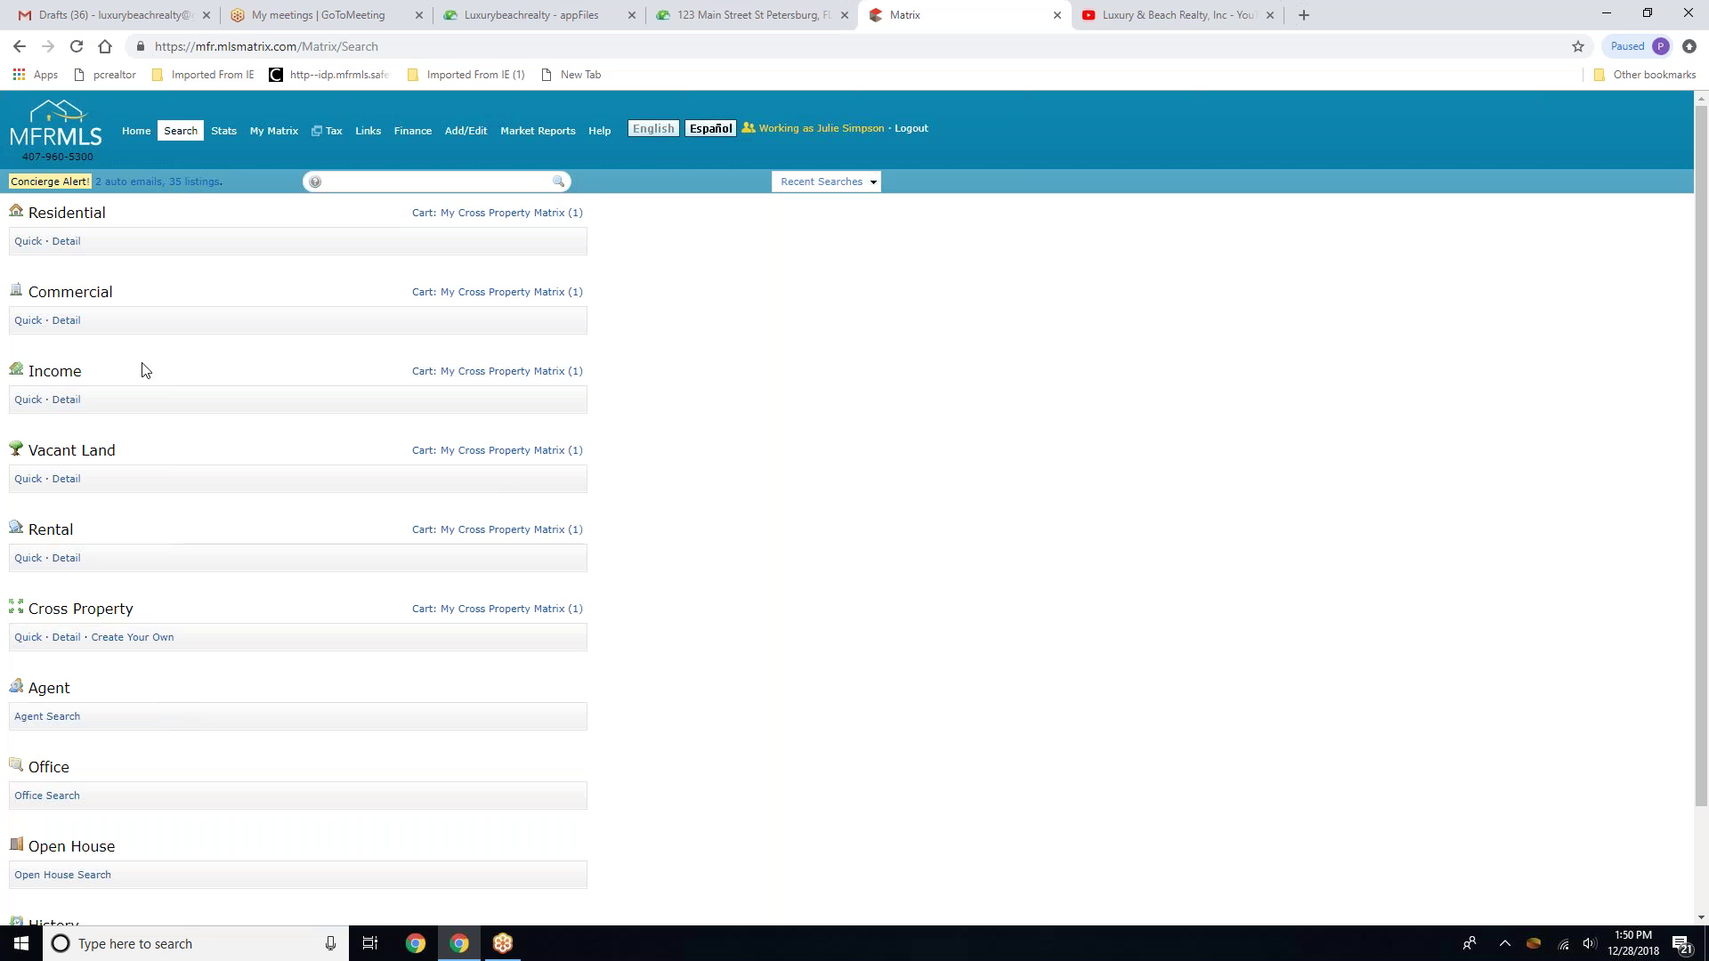
{"action": "left_click", "coordinate": [127, 142]}
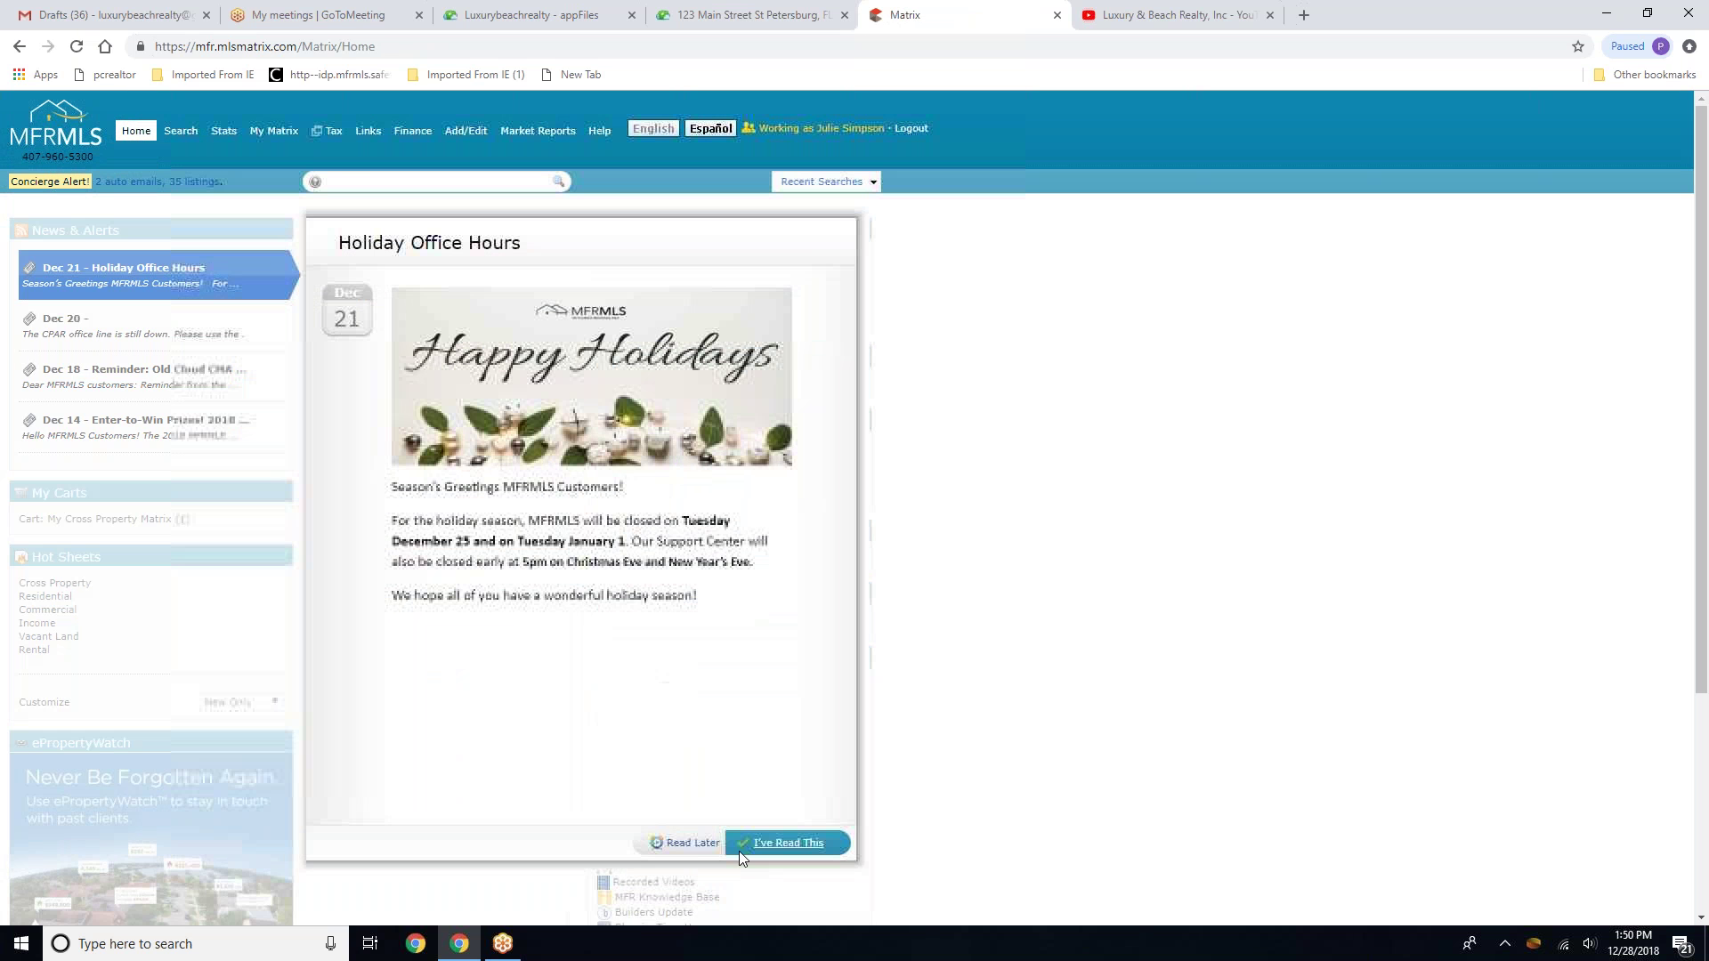
{"action": "left_click", "coordinate": [689, 843]}
{"action": "left_click", "coordinate": [690, 843]}
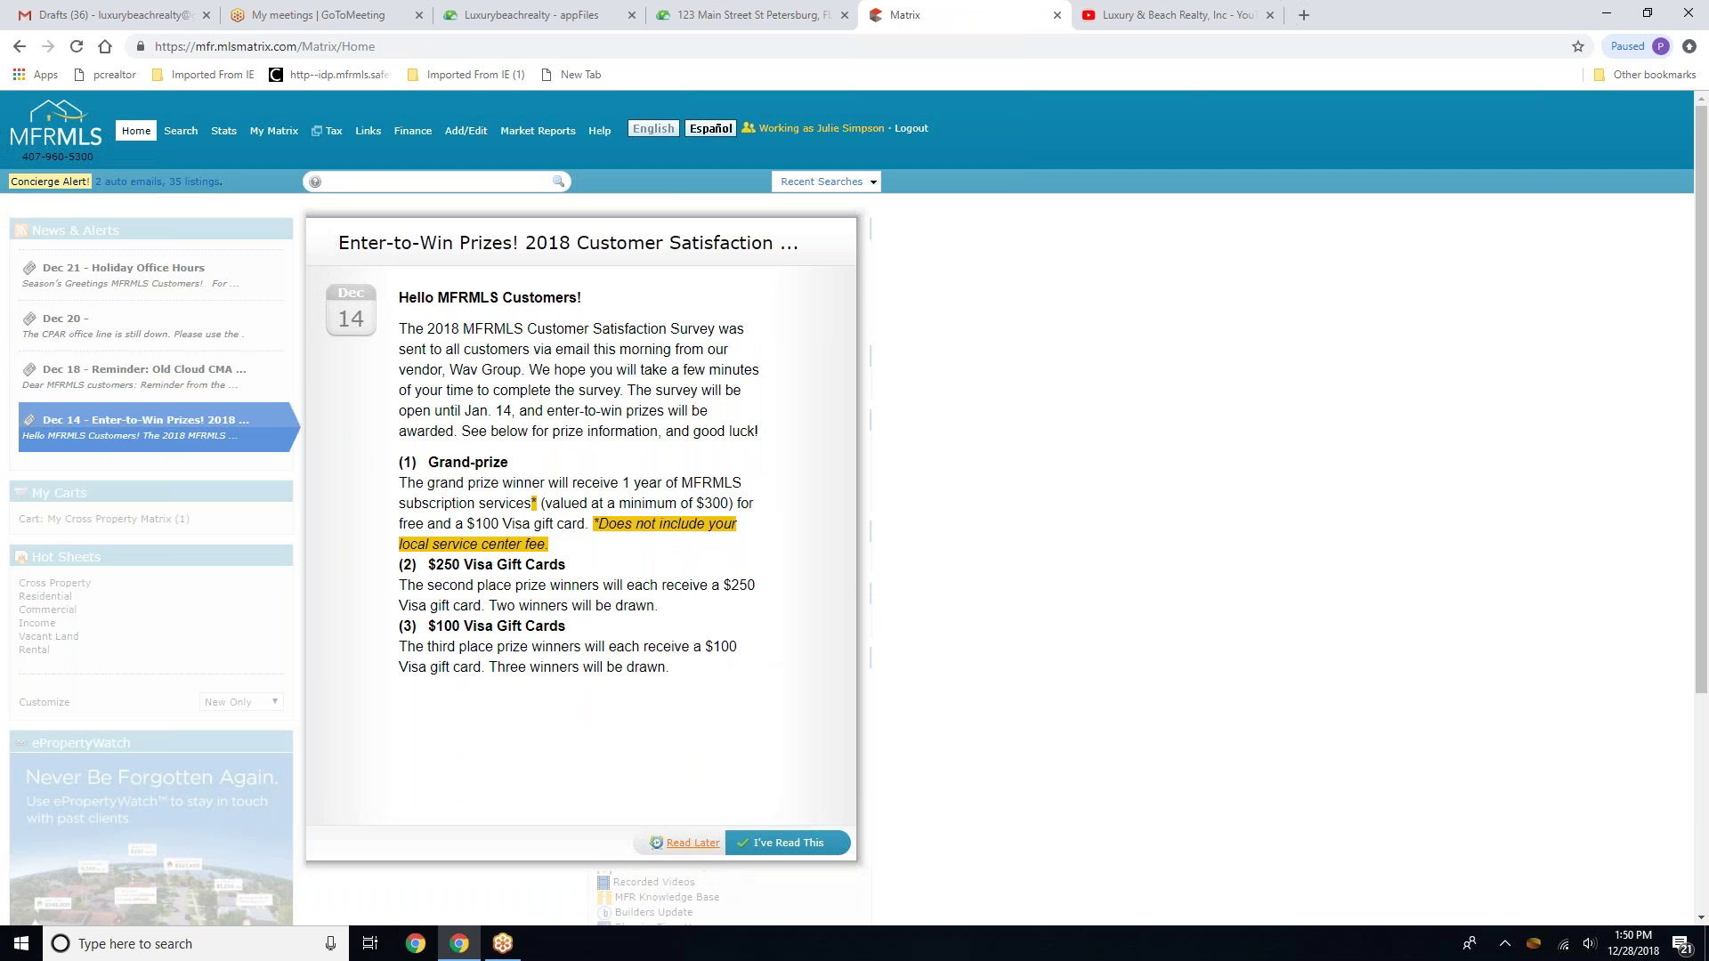
{"action": "left_click", "coordinate": [690, 844]}
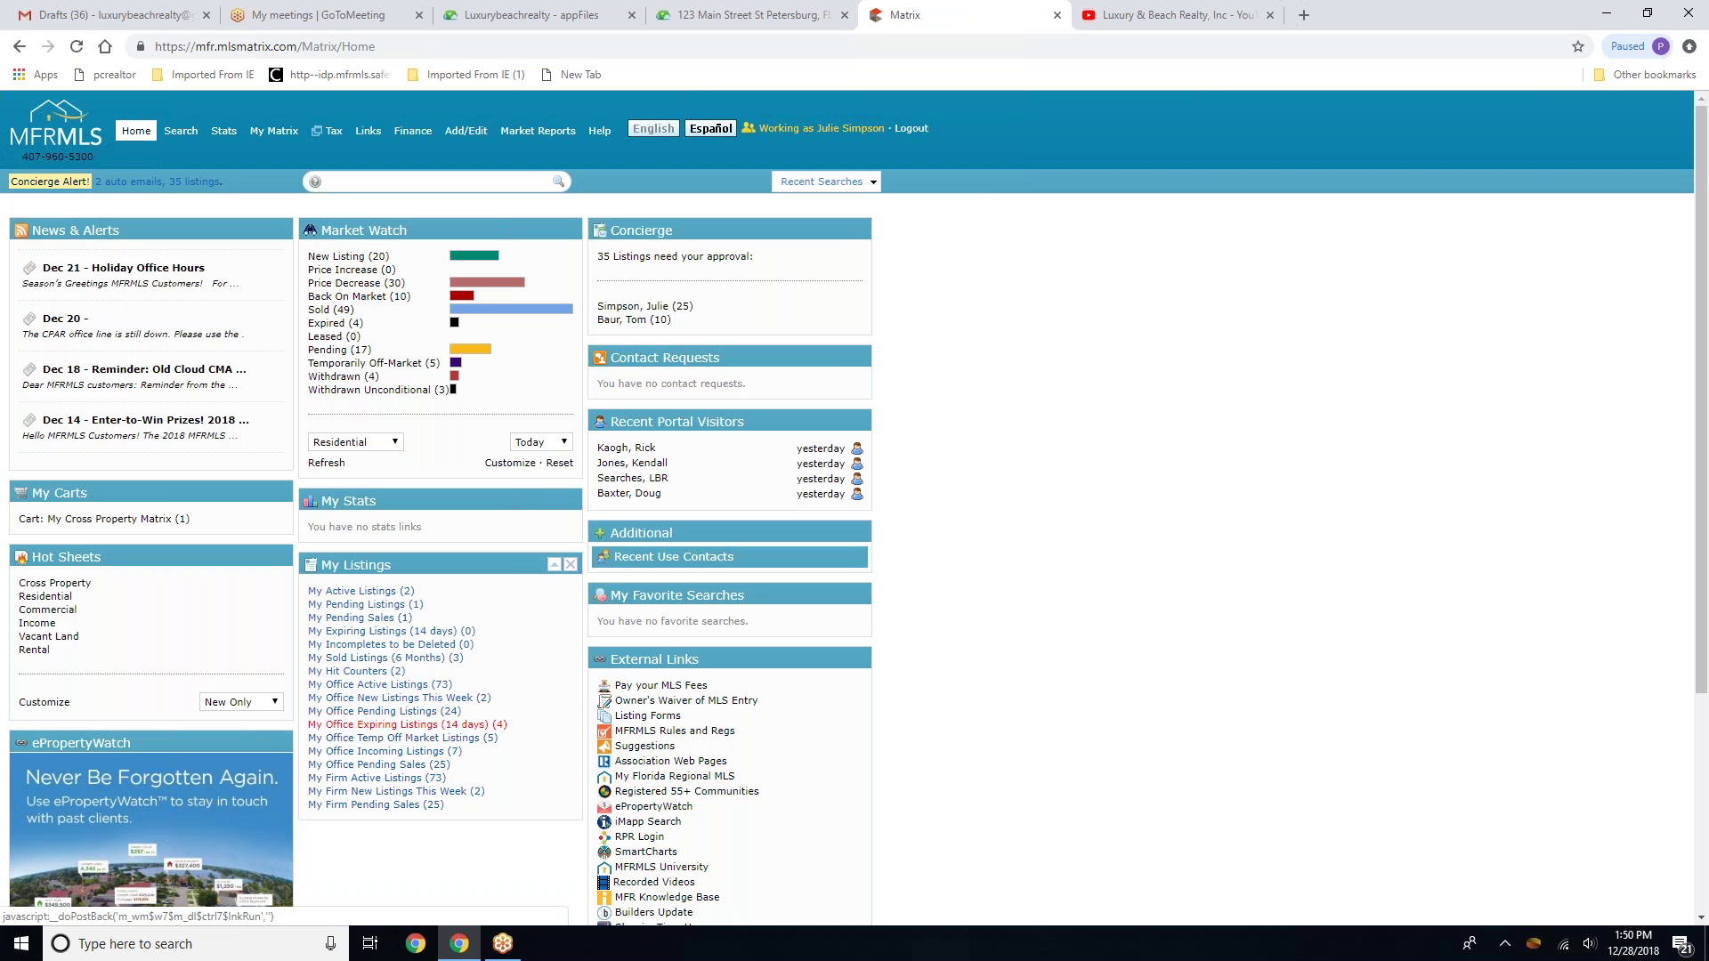
{"action": "left_click", "coordinate": [356, 693]}
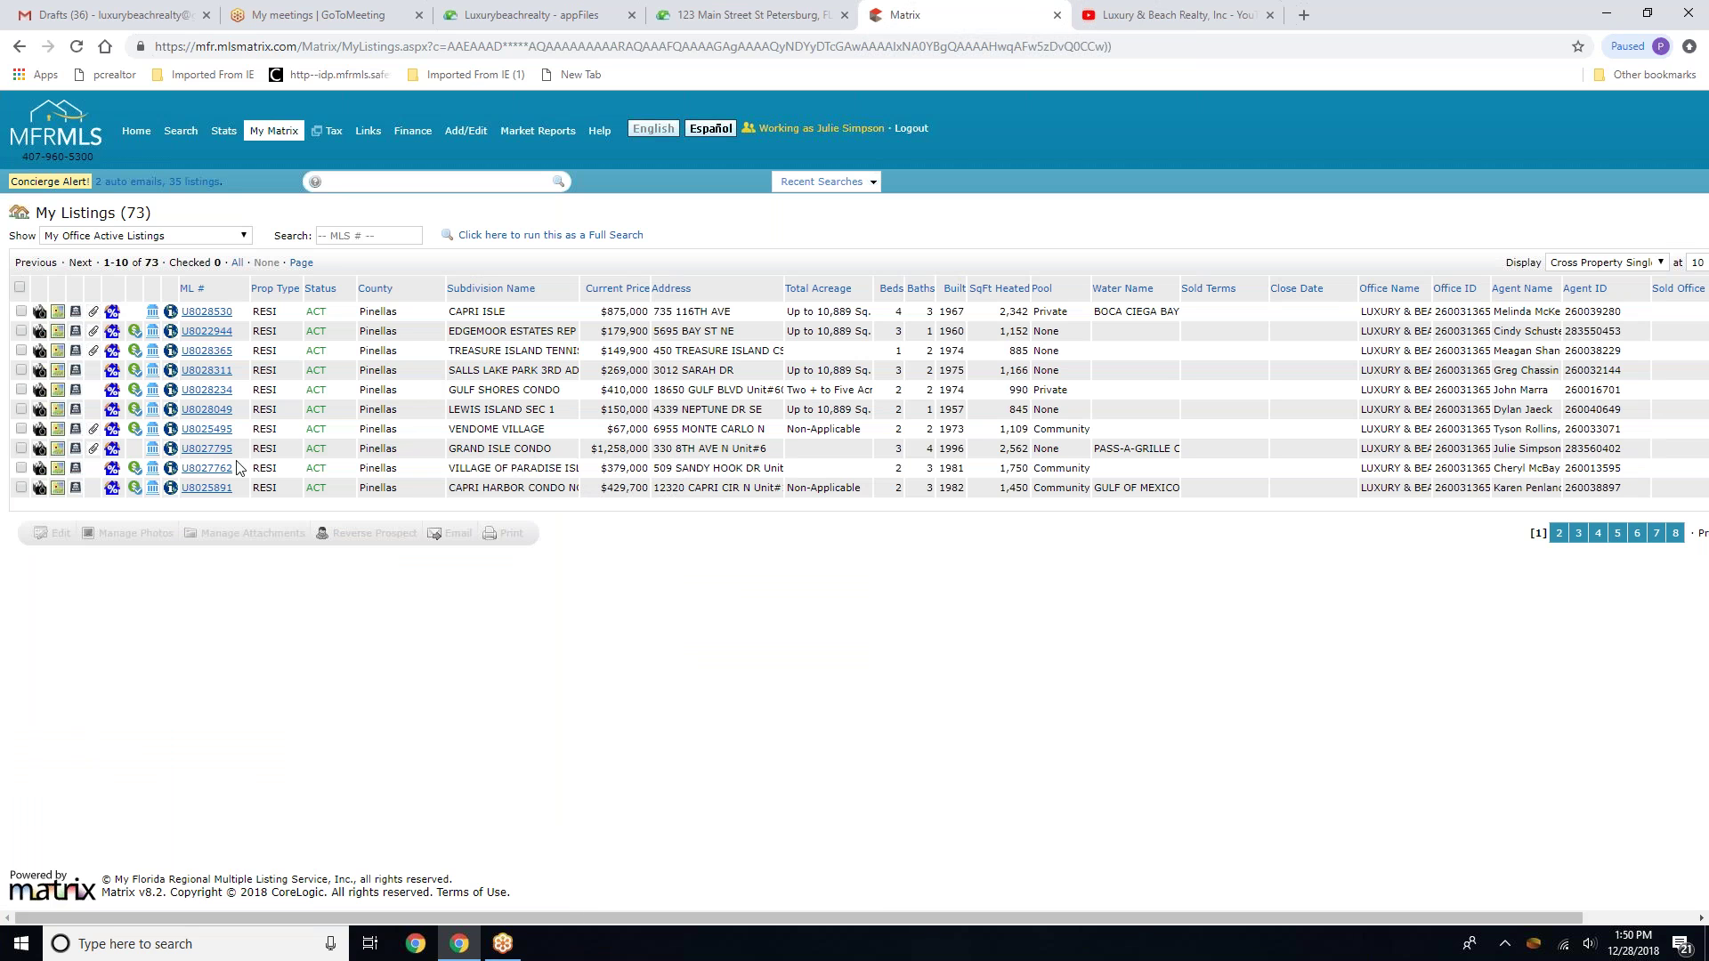
{"action": "left_click_drag", "start_coordinate": [237, 450], "coordinate": [180, 449]}
{"action": "key", "text": "ctrl+c"}
{"action": "left_click", "coordinate": [725, 13]}
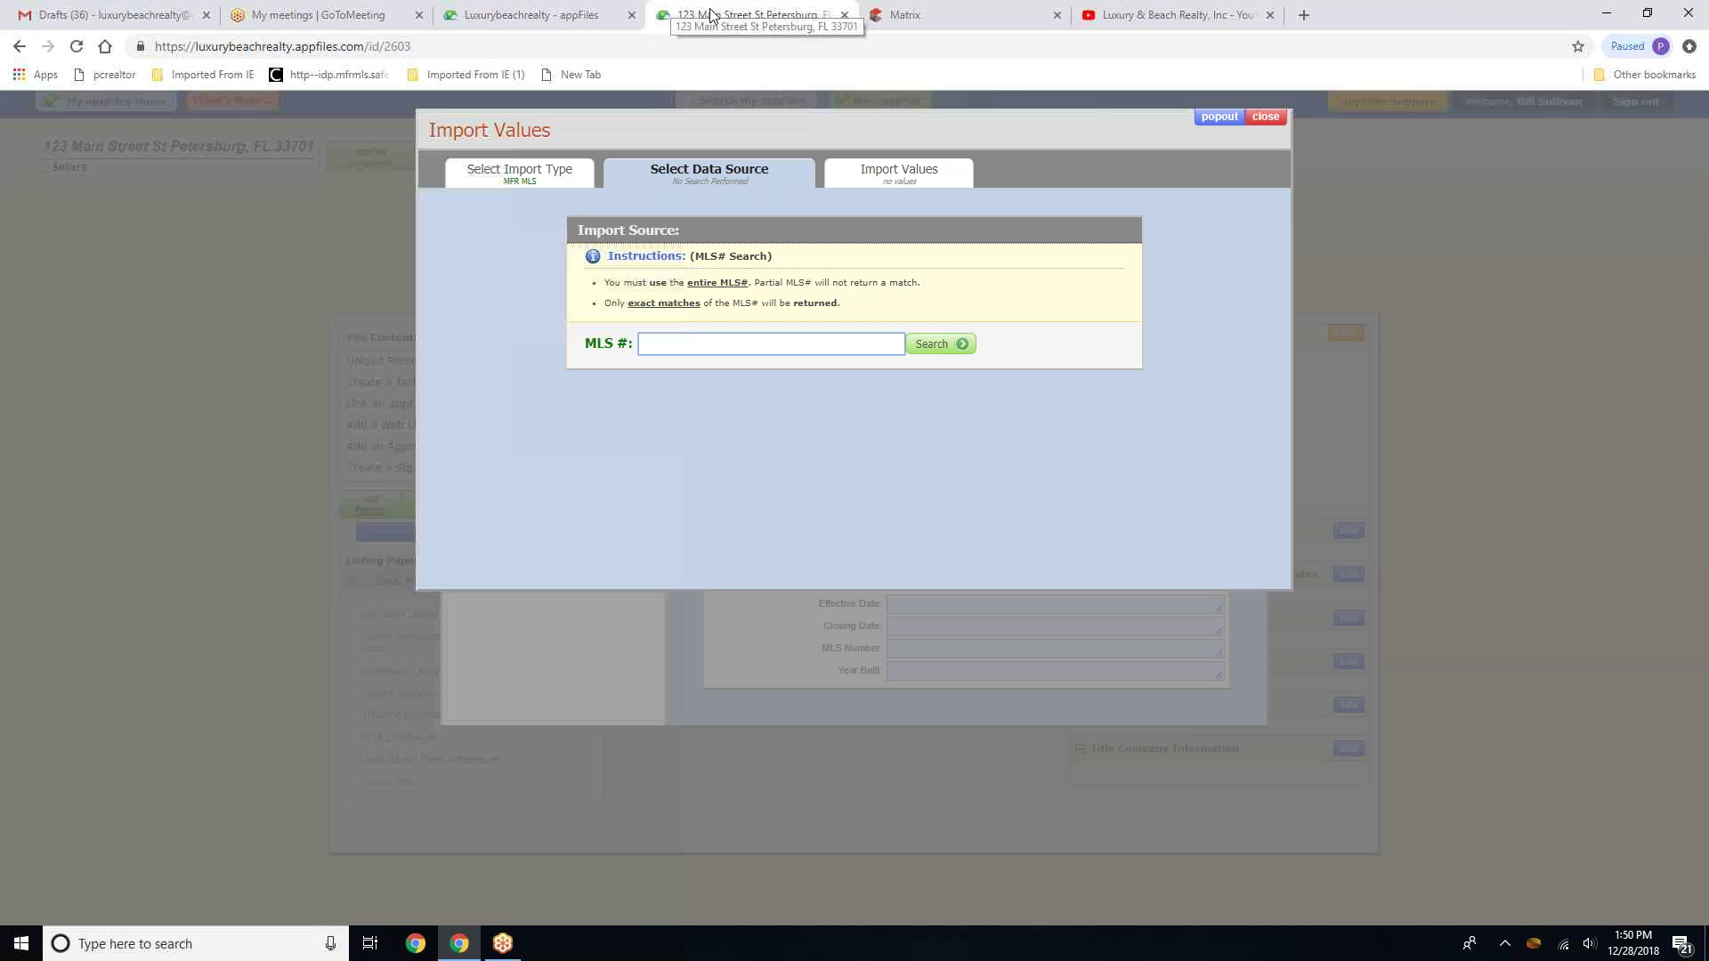
Search MLS number U8027795 and choose the matching listing for import
{"action": "right_click", "coordinate": [647, 346]}
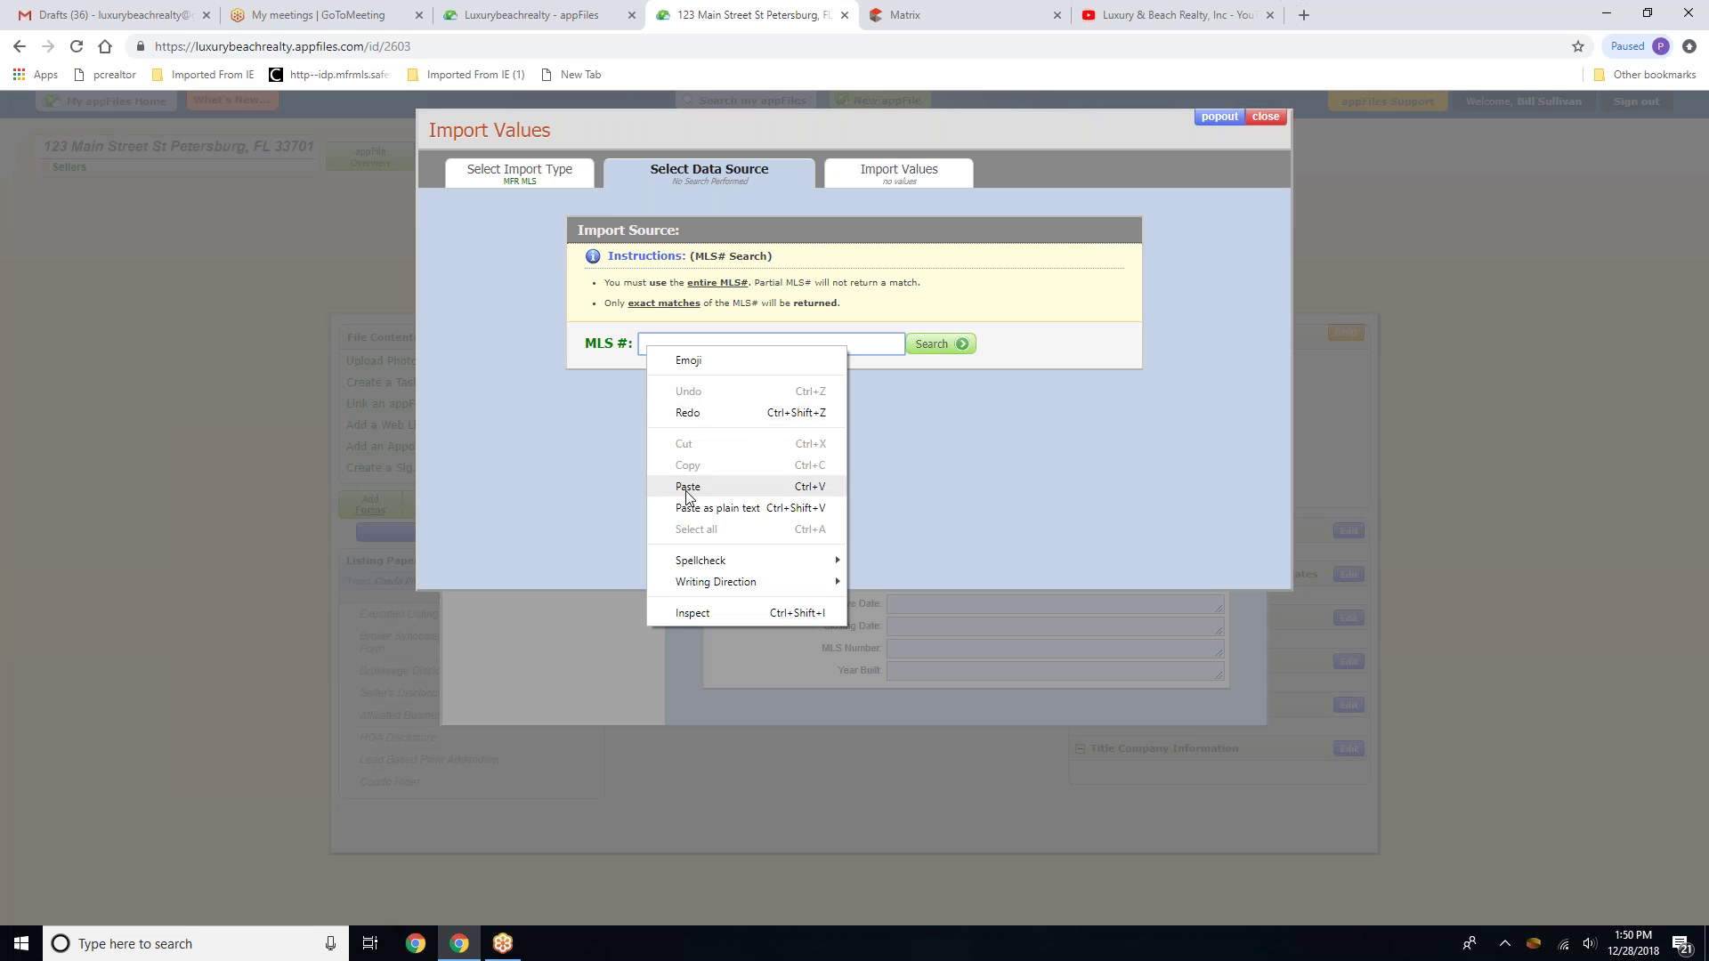
{"action": "left_click", "coordinate": [687, 486]}
{"action": "left_click", "coordinate": [955, 347]}
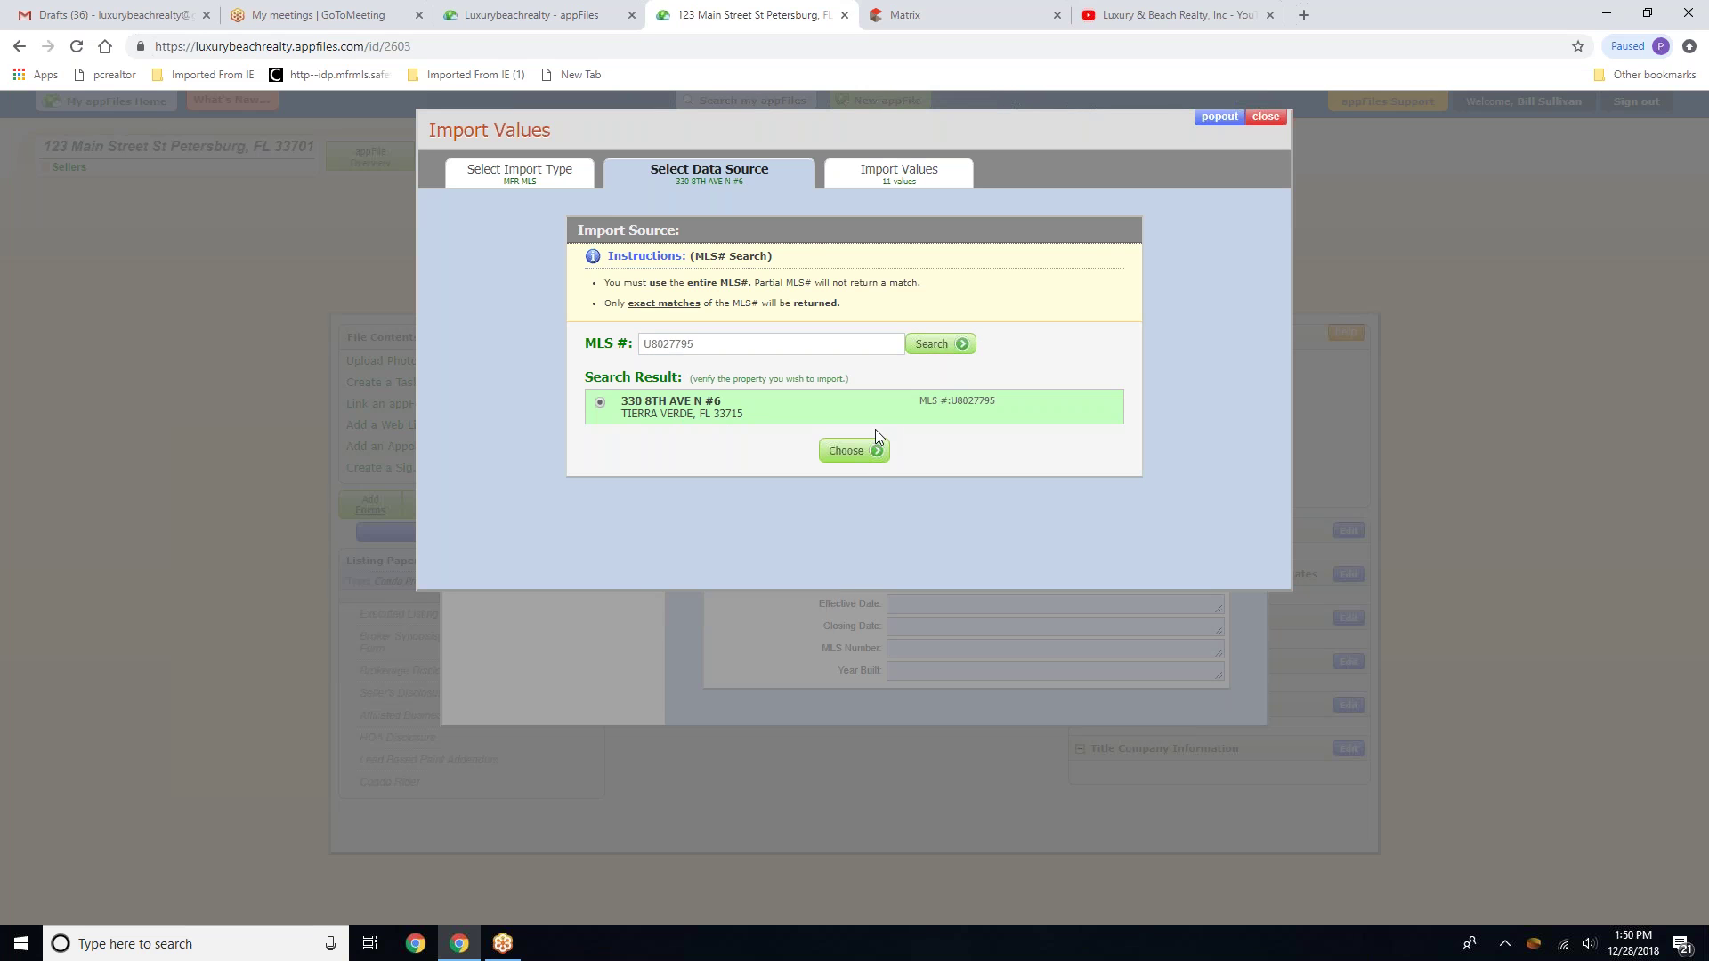
{"action": "left_click", "coordinate": [875, 453]}
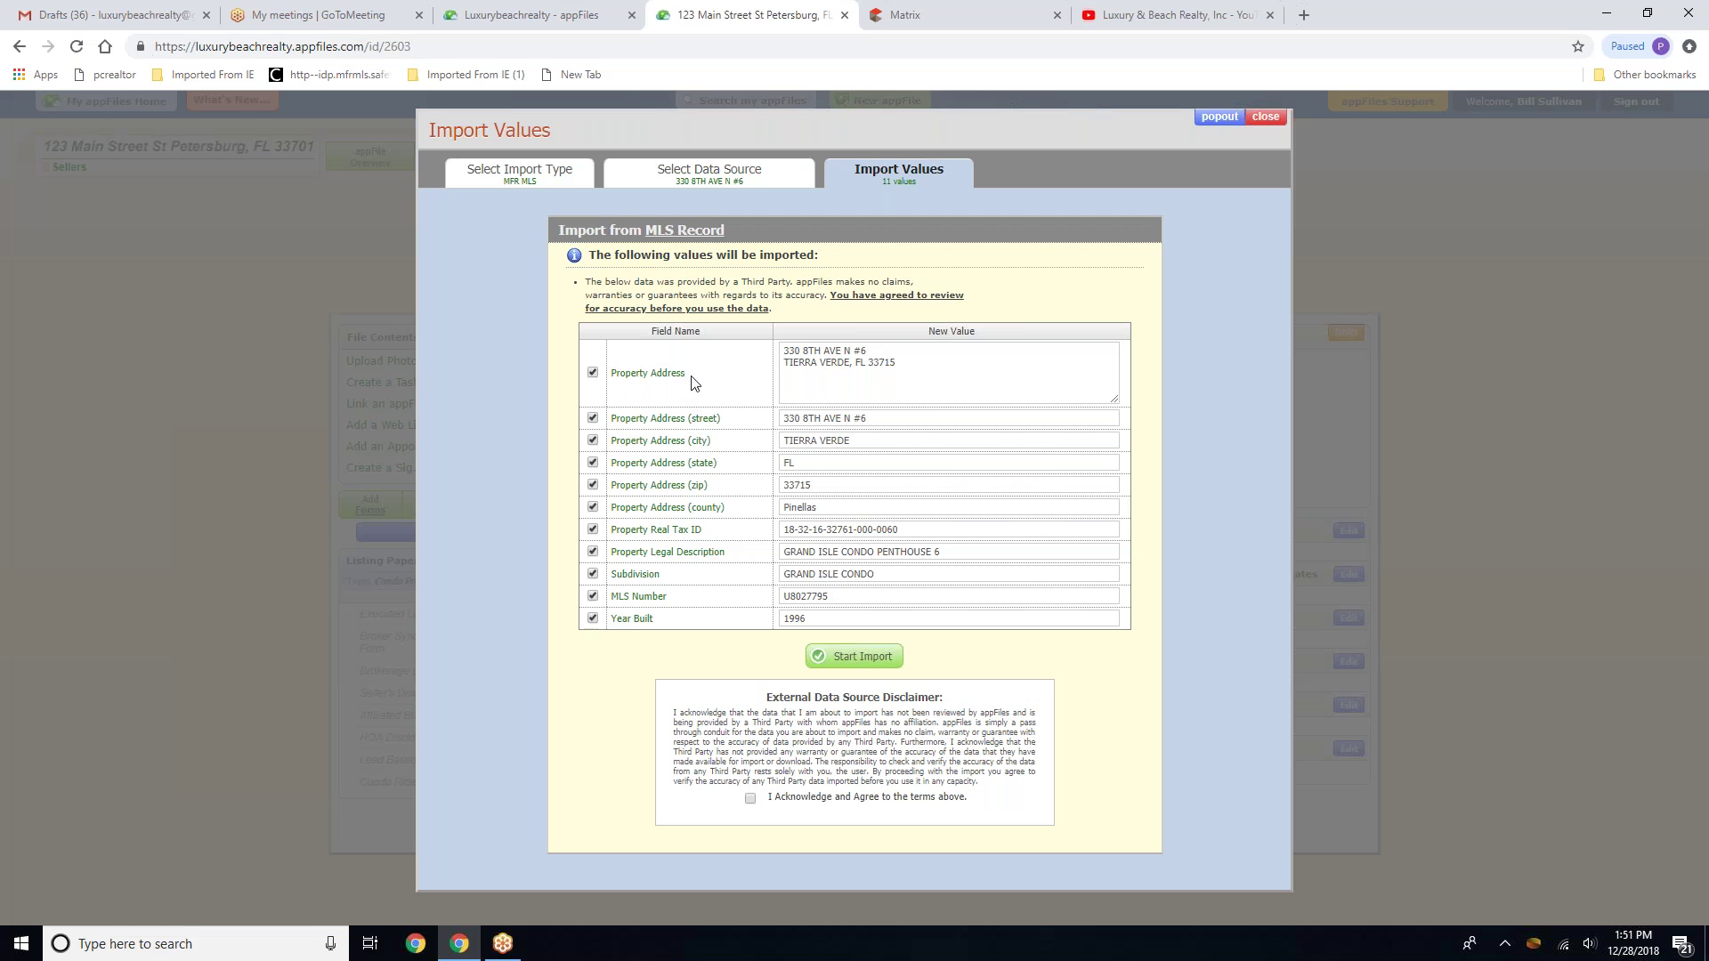
Join the property address onto one line, accept the disclaimer and import the 11 values
{"action": "left_click", "coordinate": [879, 350]}
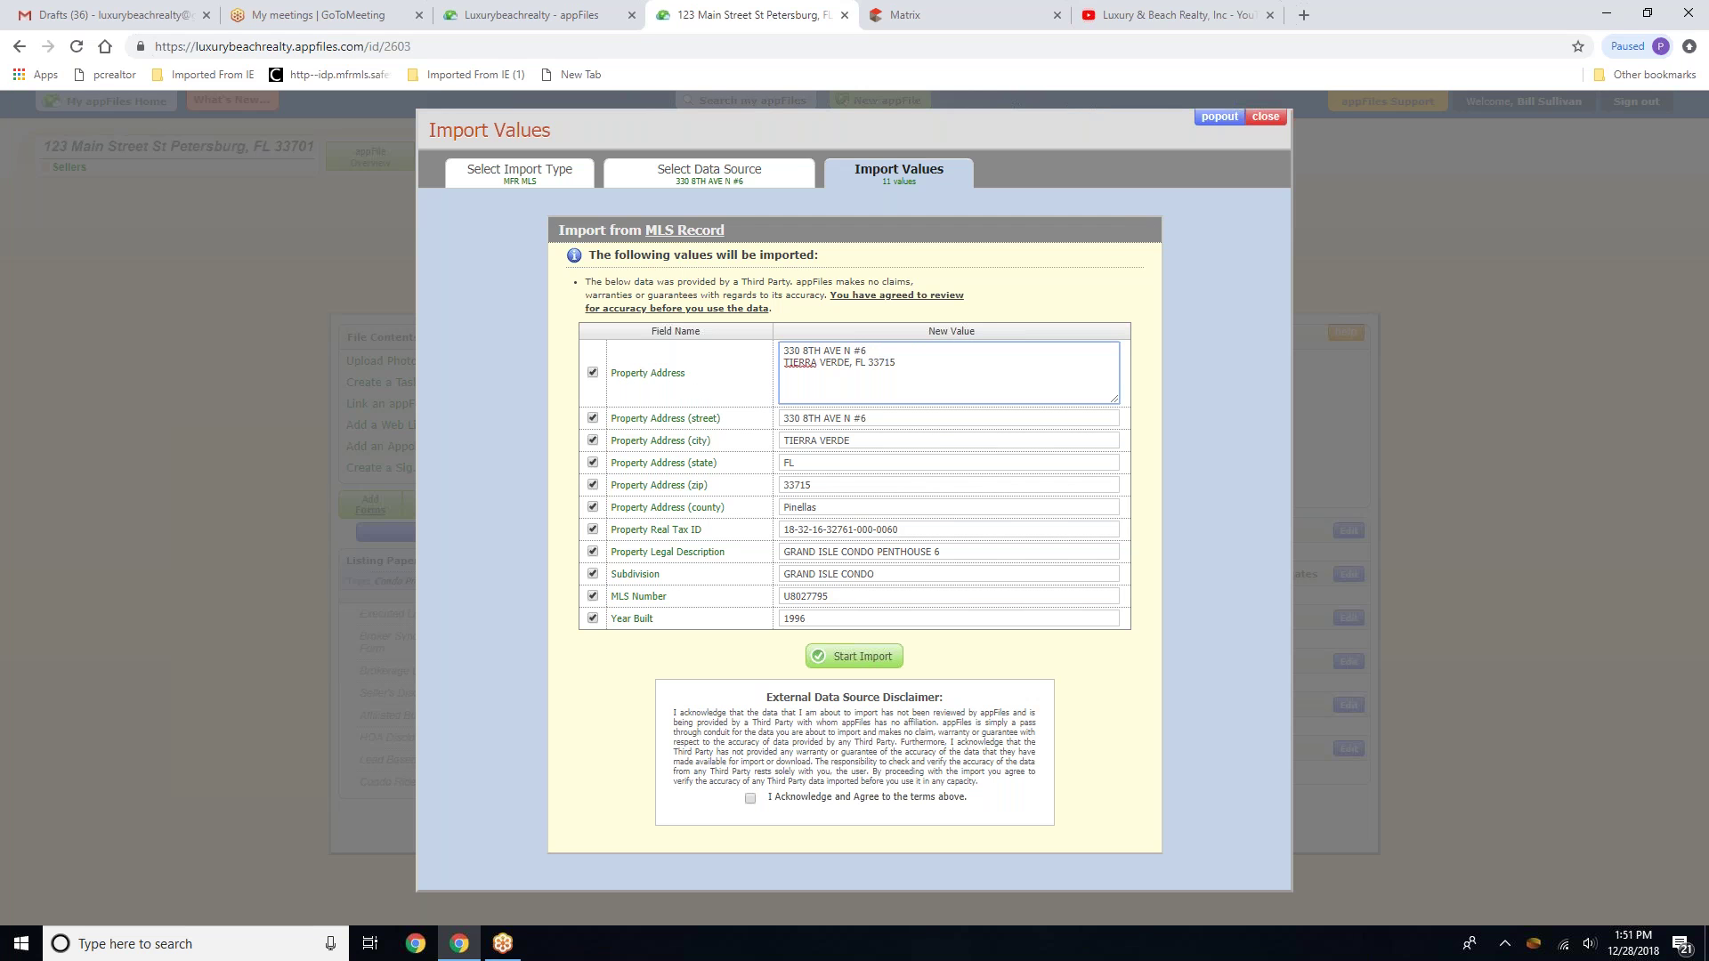
{"action": "key", "text": "Delete"}
{"action": "type", "text": "., TIERRA VERDE, FL 33715"}
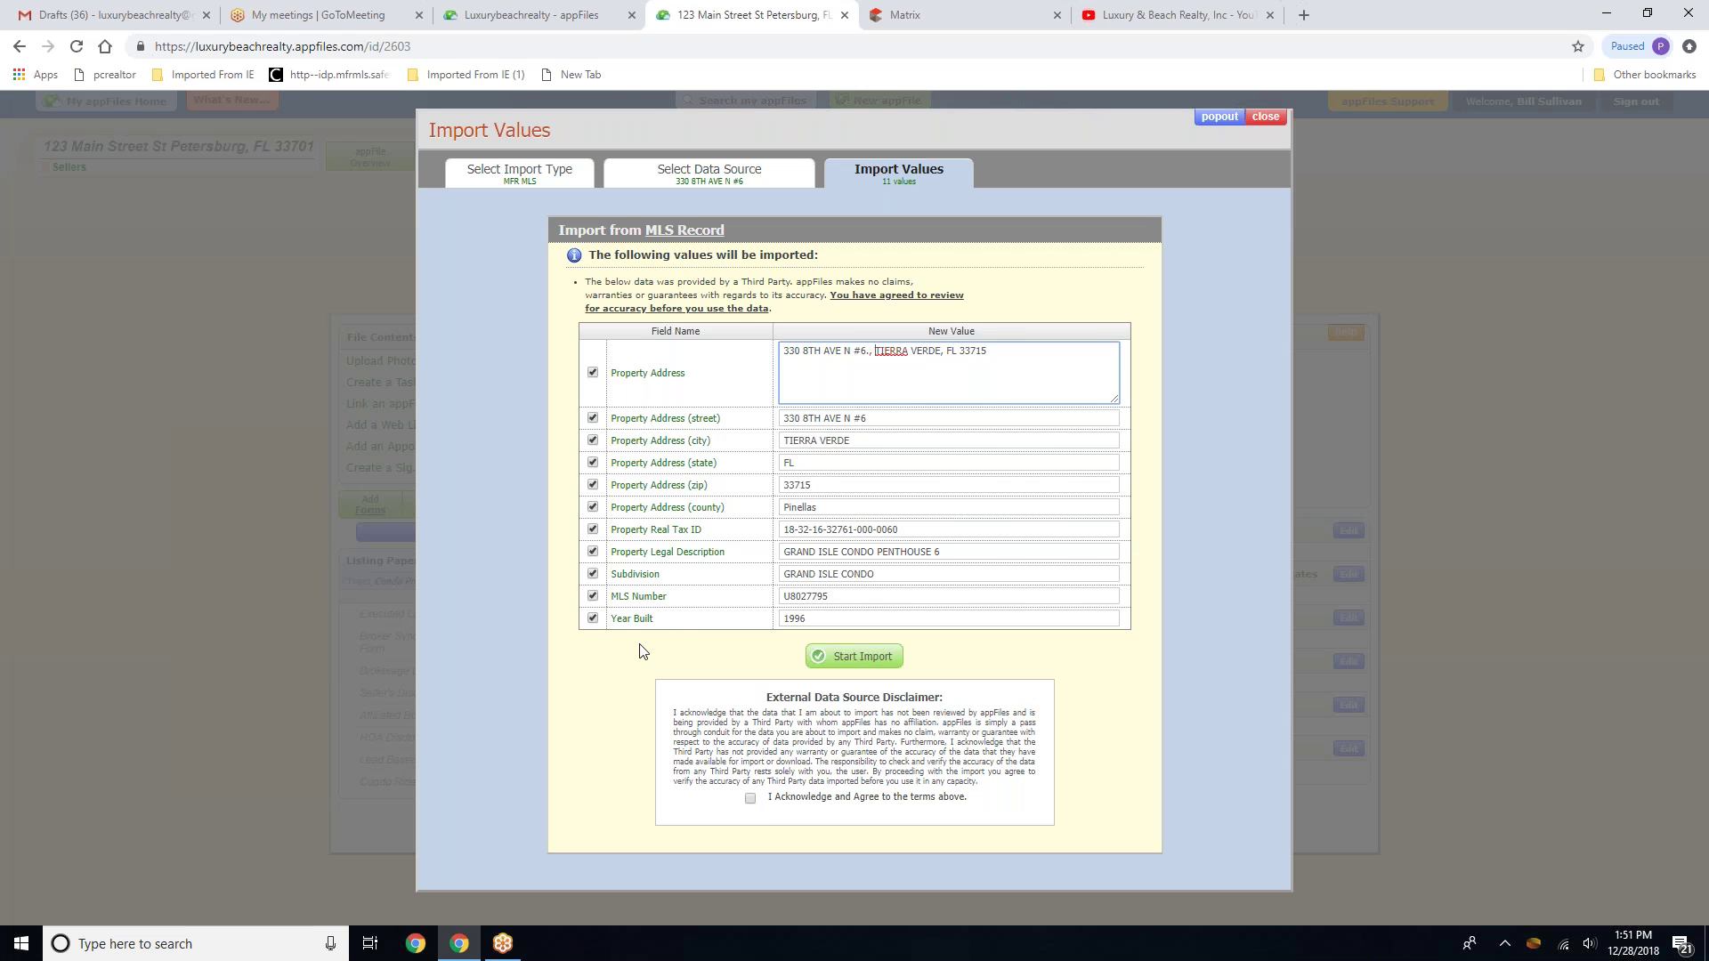
{"action": "left_click", "coordinate": [752, 800]}
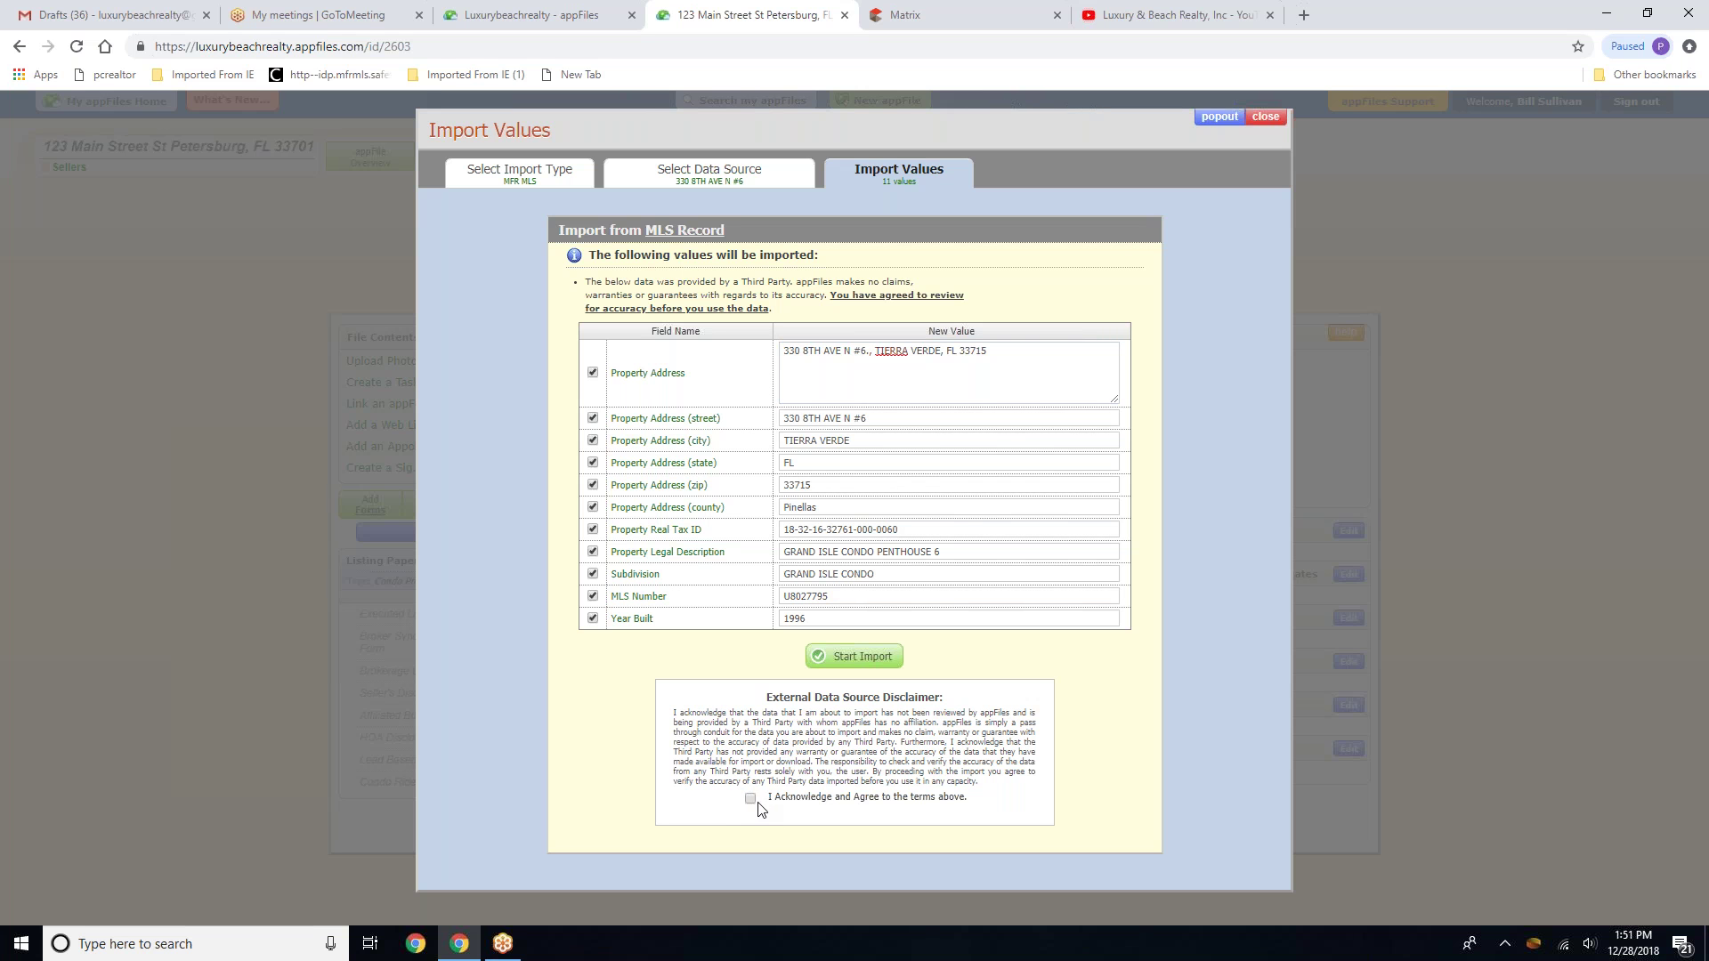
{"action": "left_click", "coordinate": [856, 660]}
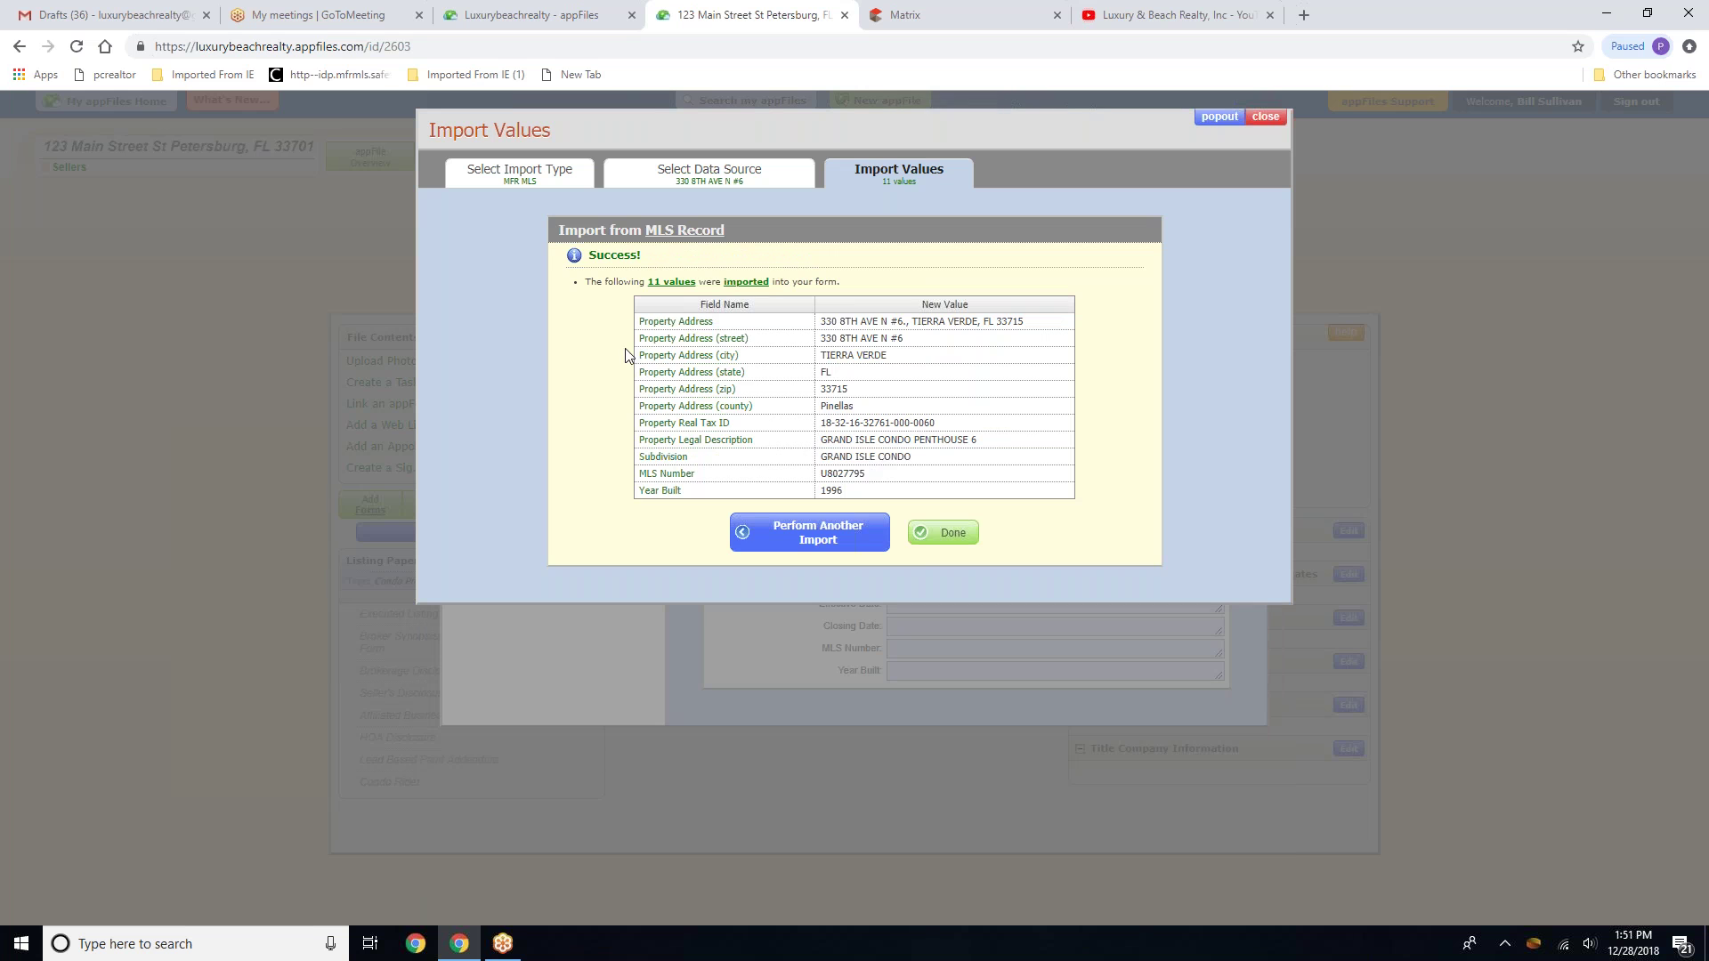
{"action": "left_click", "coordinate": [947, 537]}
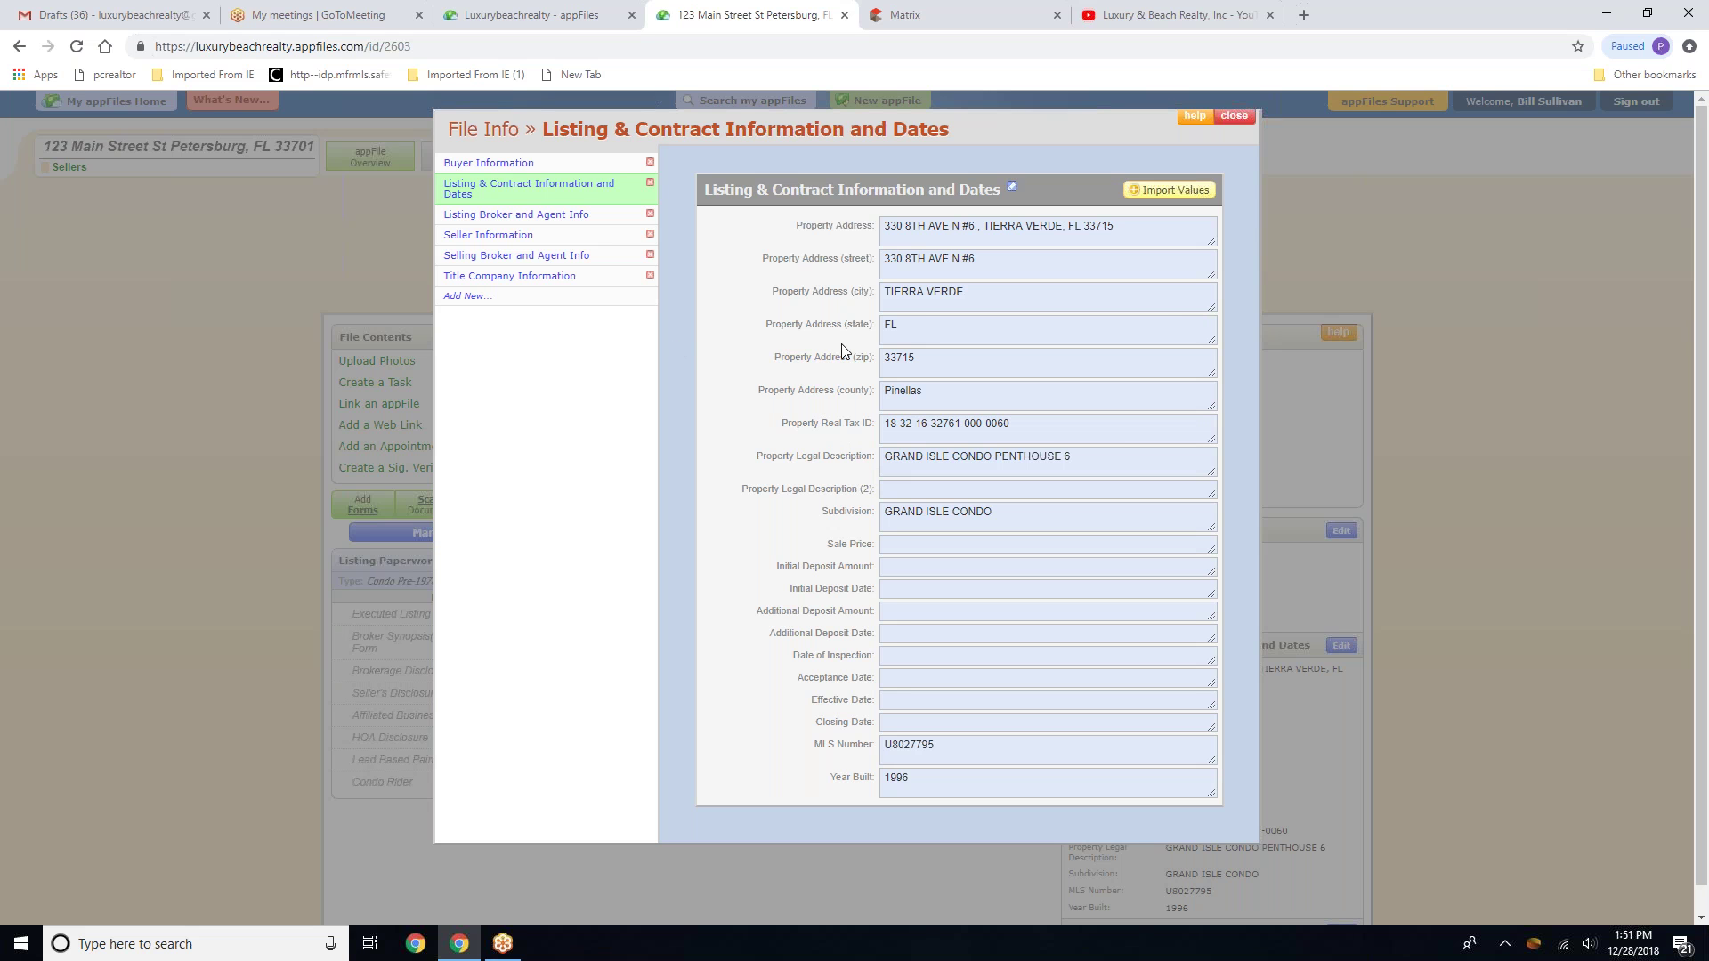
Import the six listing agent and broker values from MLS U8027795 into Listing Broker and Agent Info
{"action": "left_click", "coordinate": [522, 215]}
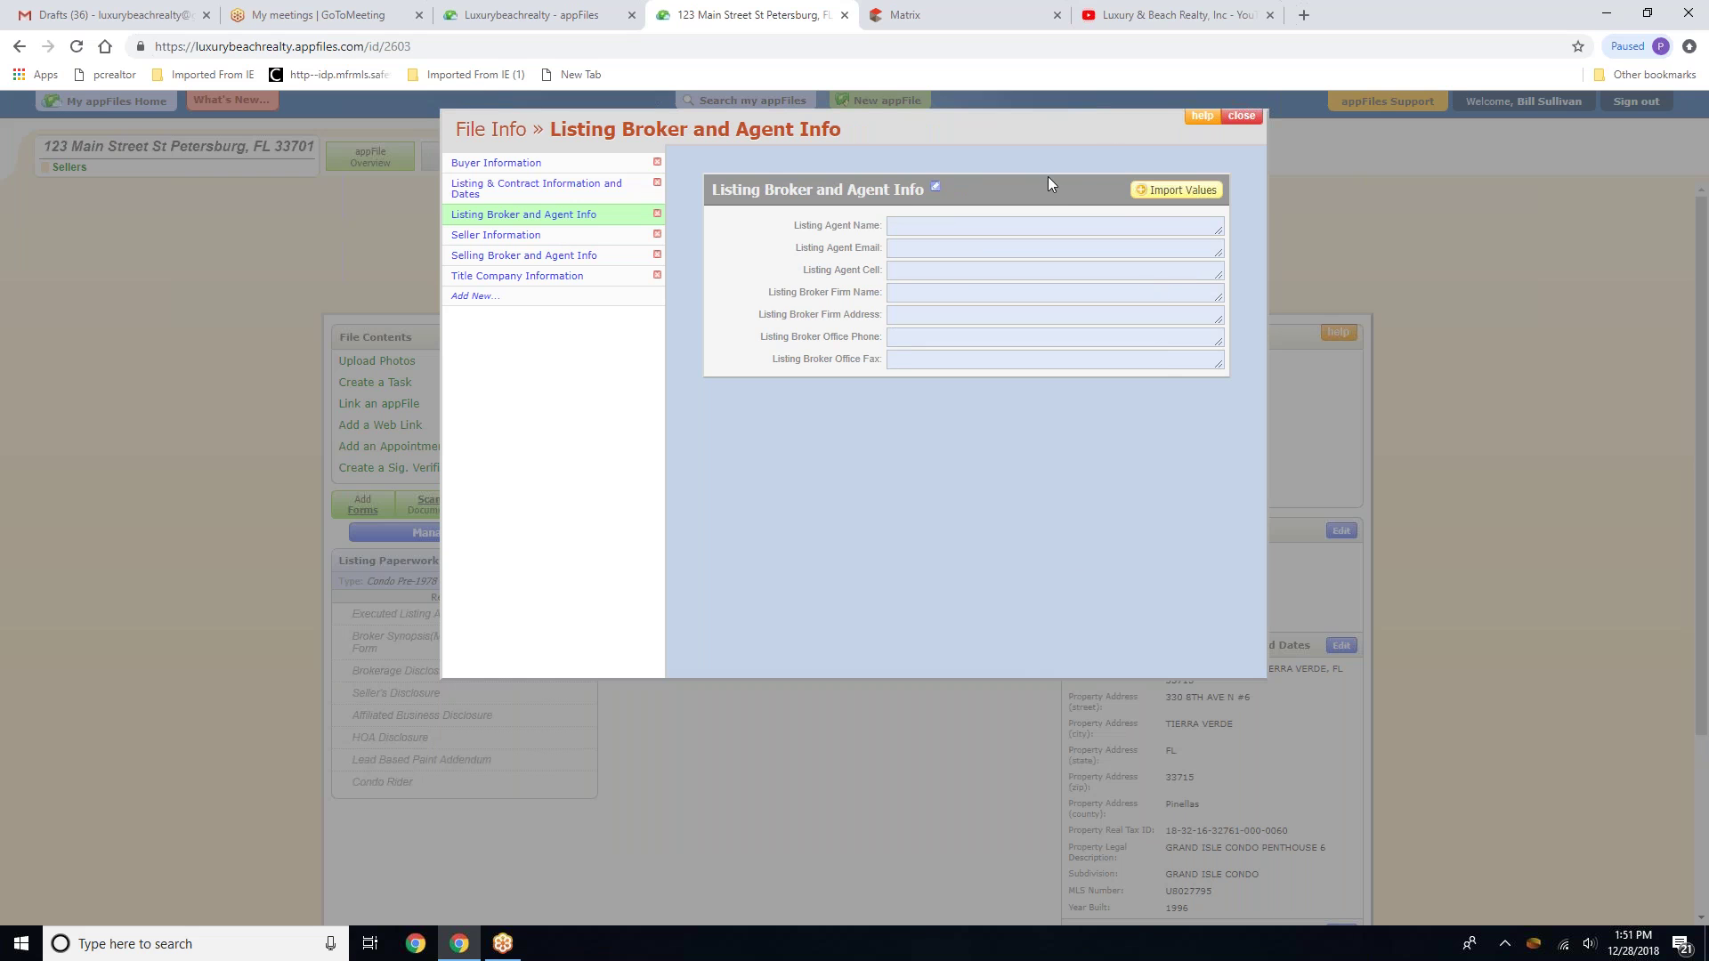
{"action": "left_click", "coordinate": [1142, 195]}
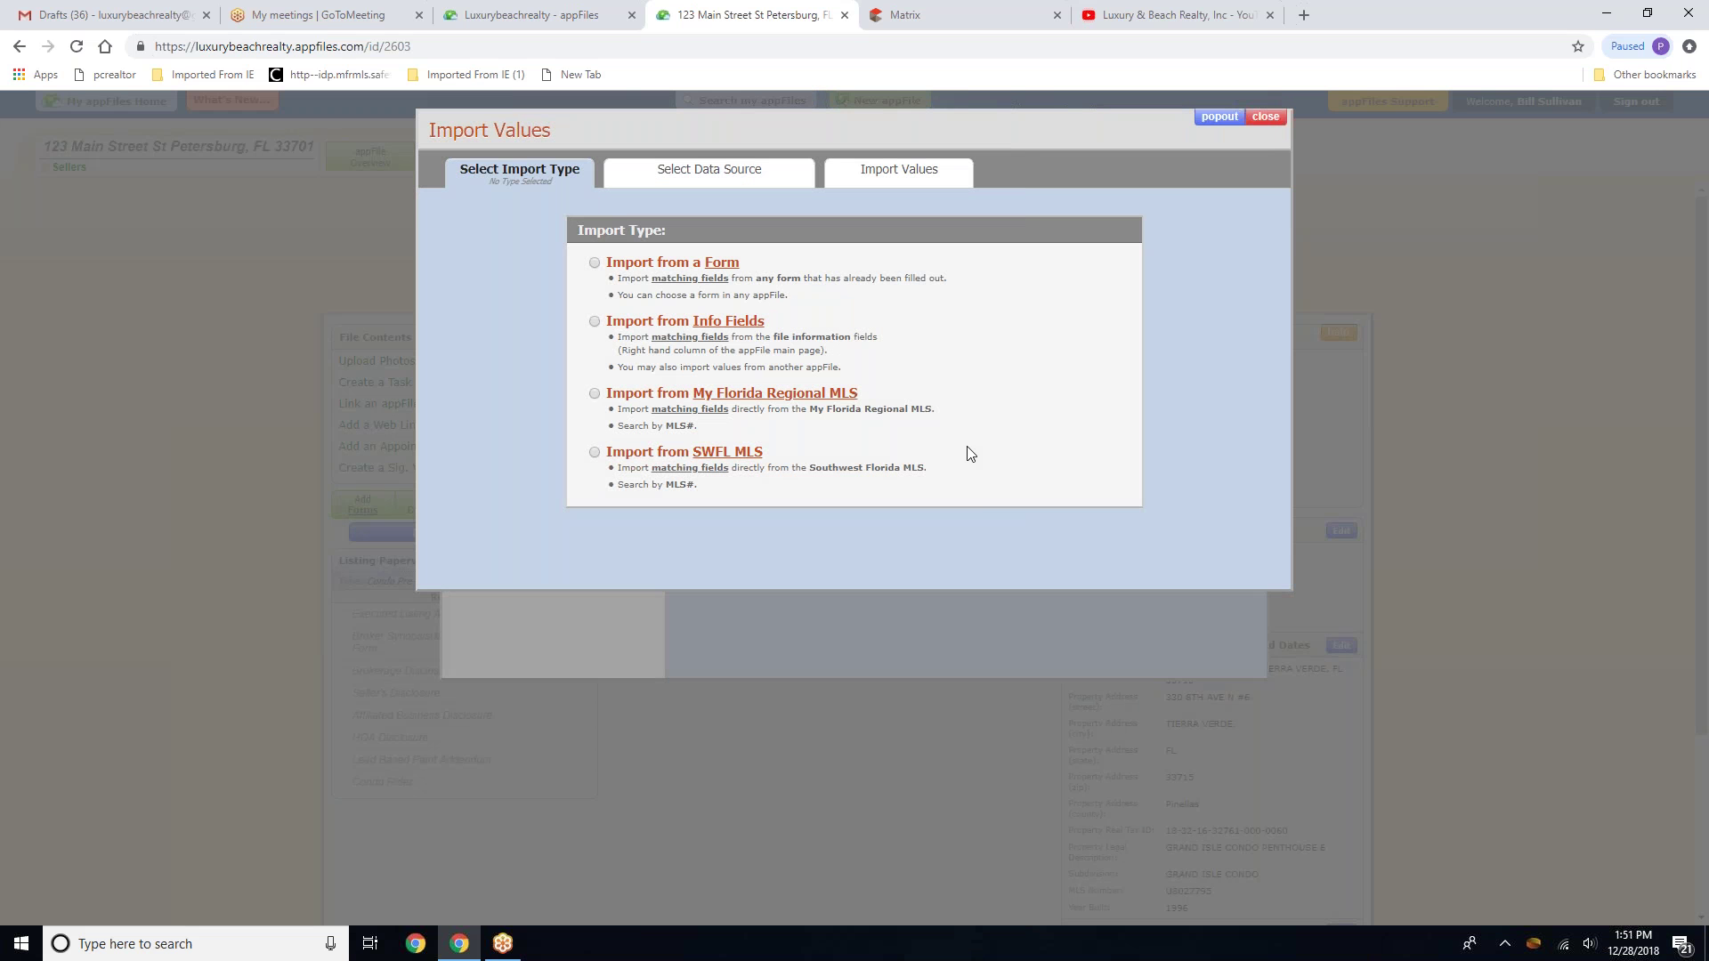
{"action": "left_click", "coordinate": [593, 393]}
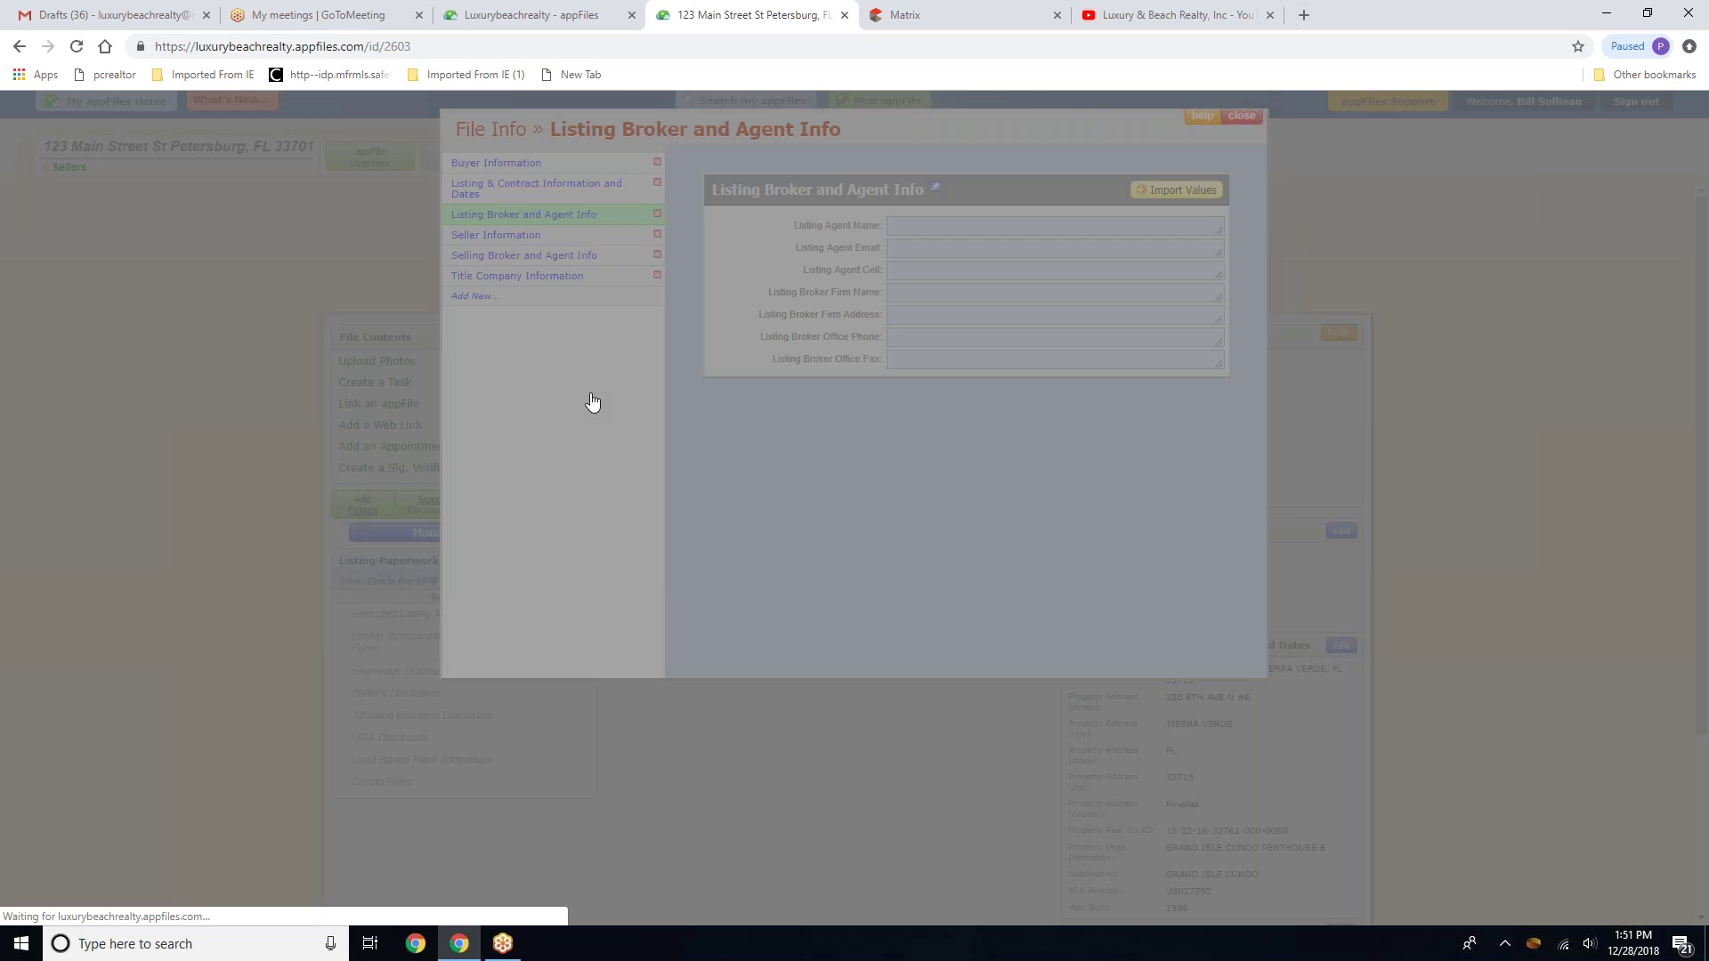
{"action": "left_click", "coordinate": [660, 345]}
{"action": "right_click", "coordinate": [660, 346]}
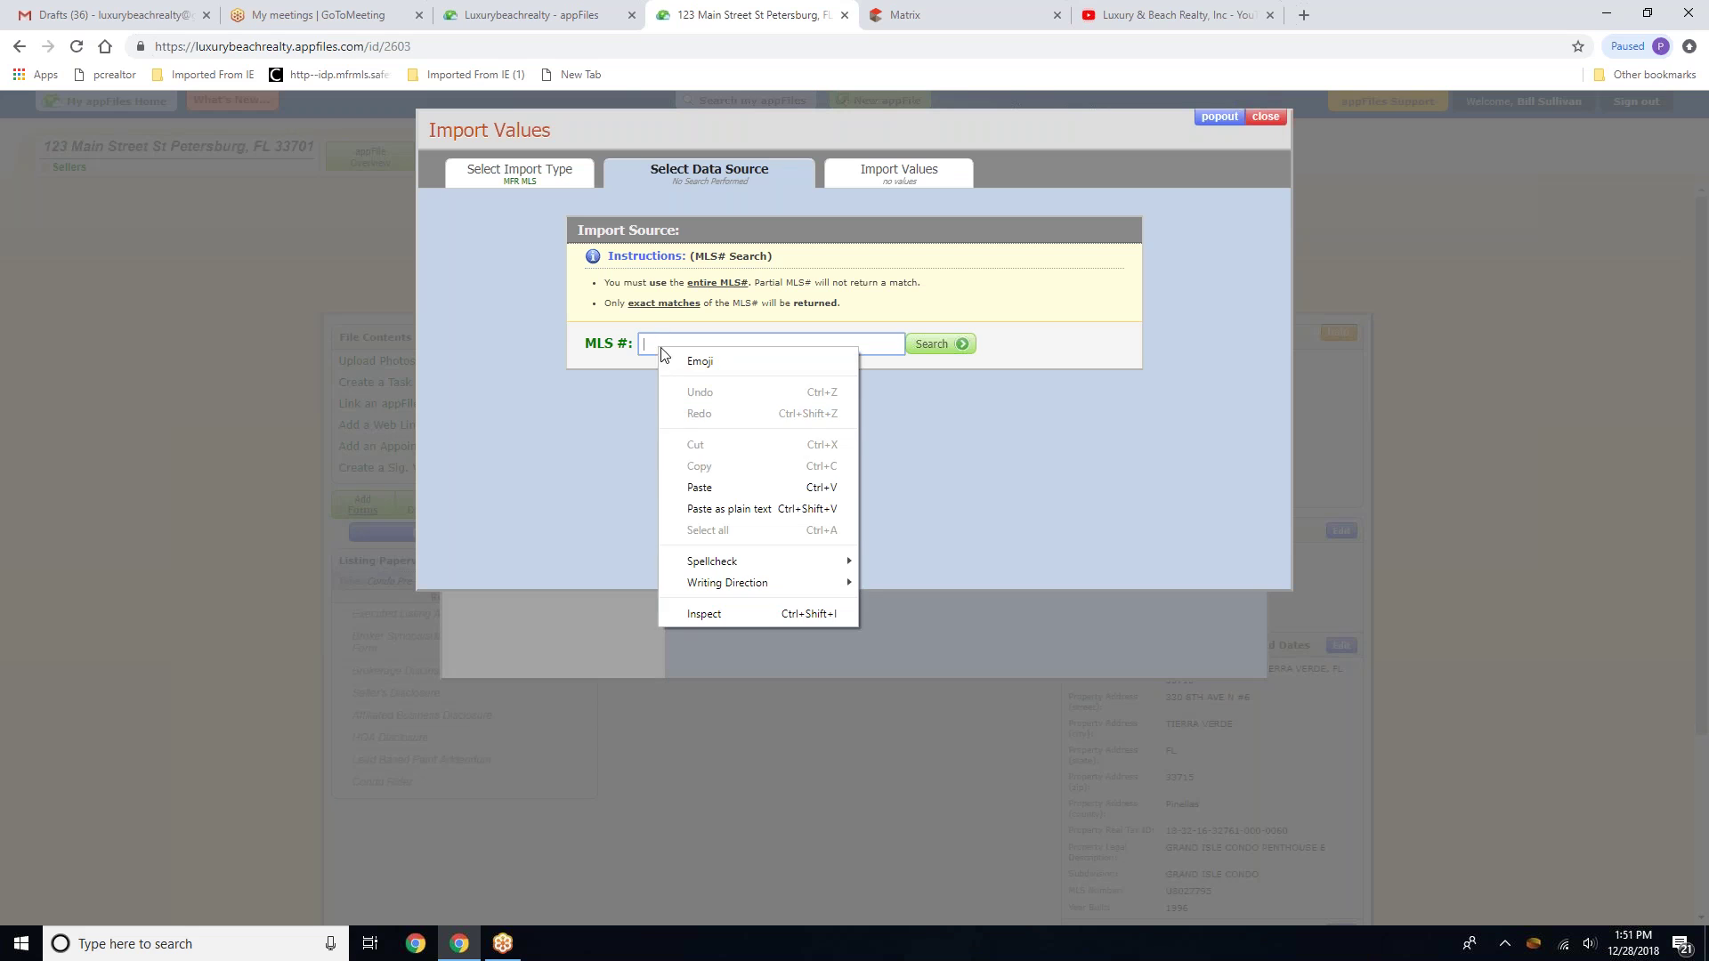
{"action": "left_click", "coordinate": [699, 485]}
{"action": "left_click", "coordinate": [964, 343]}
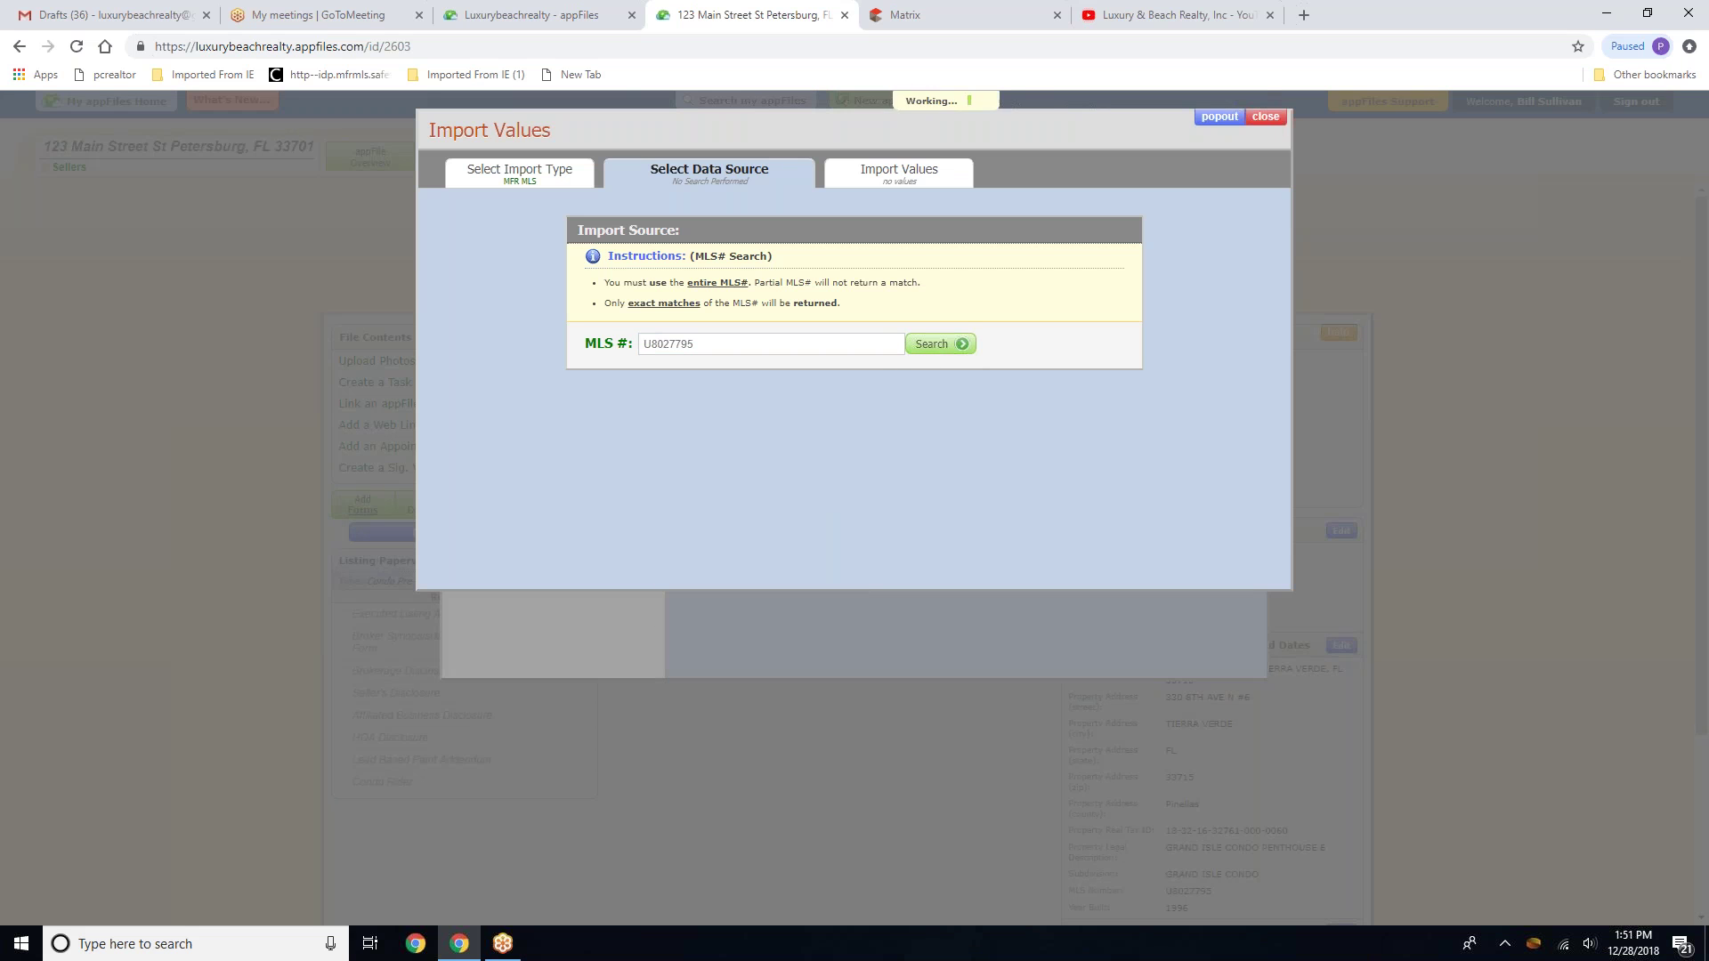
{"action": "left_click", "coordinate": [873, 451]}
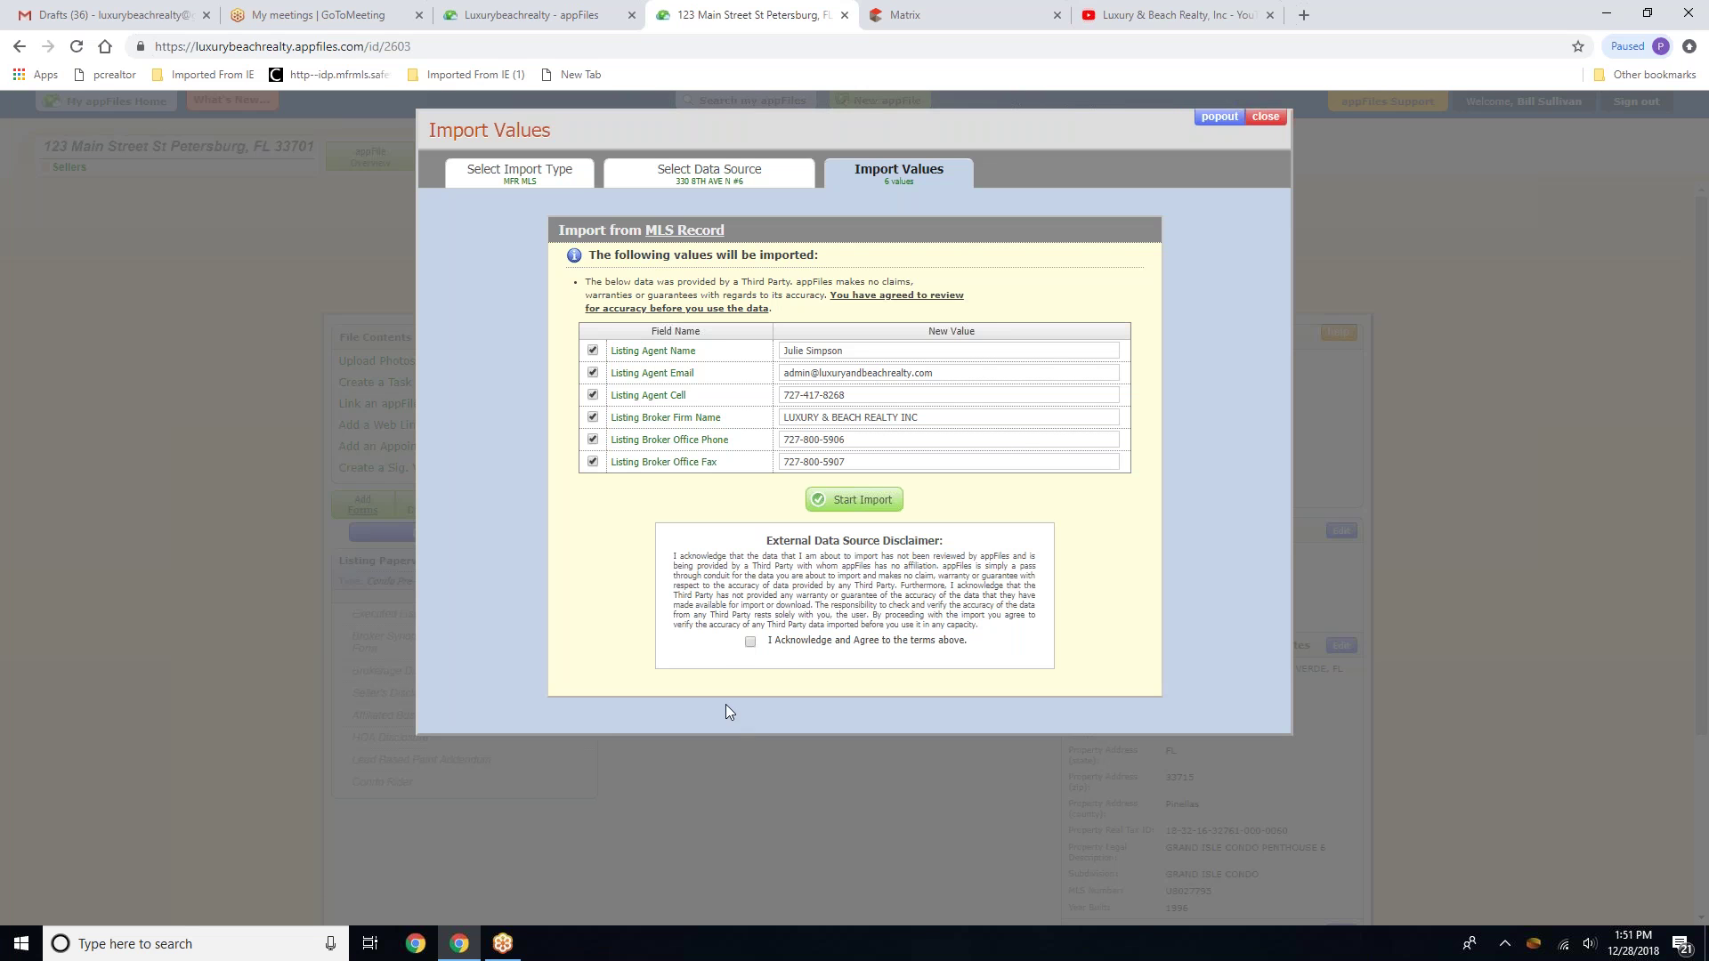
{"action": "left_click", "coordinate": [750, 642]}
{"action": "left_click", "coordinate": [852, 503]}
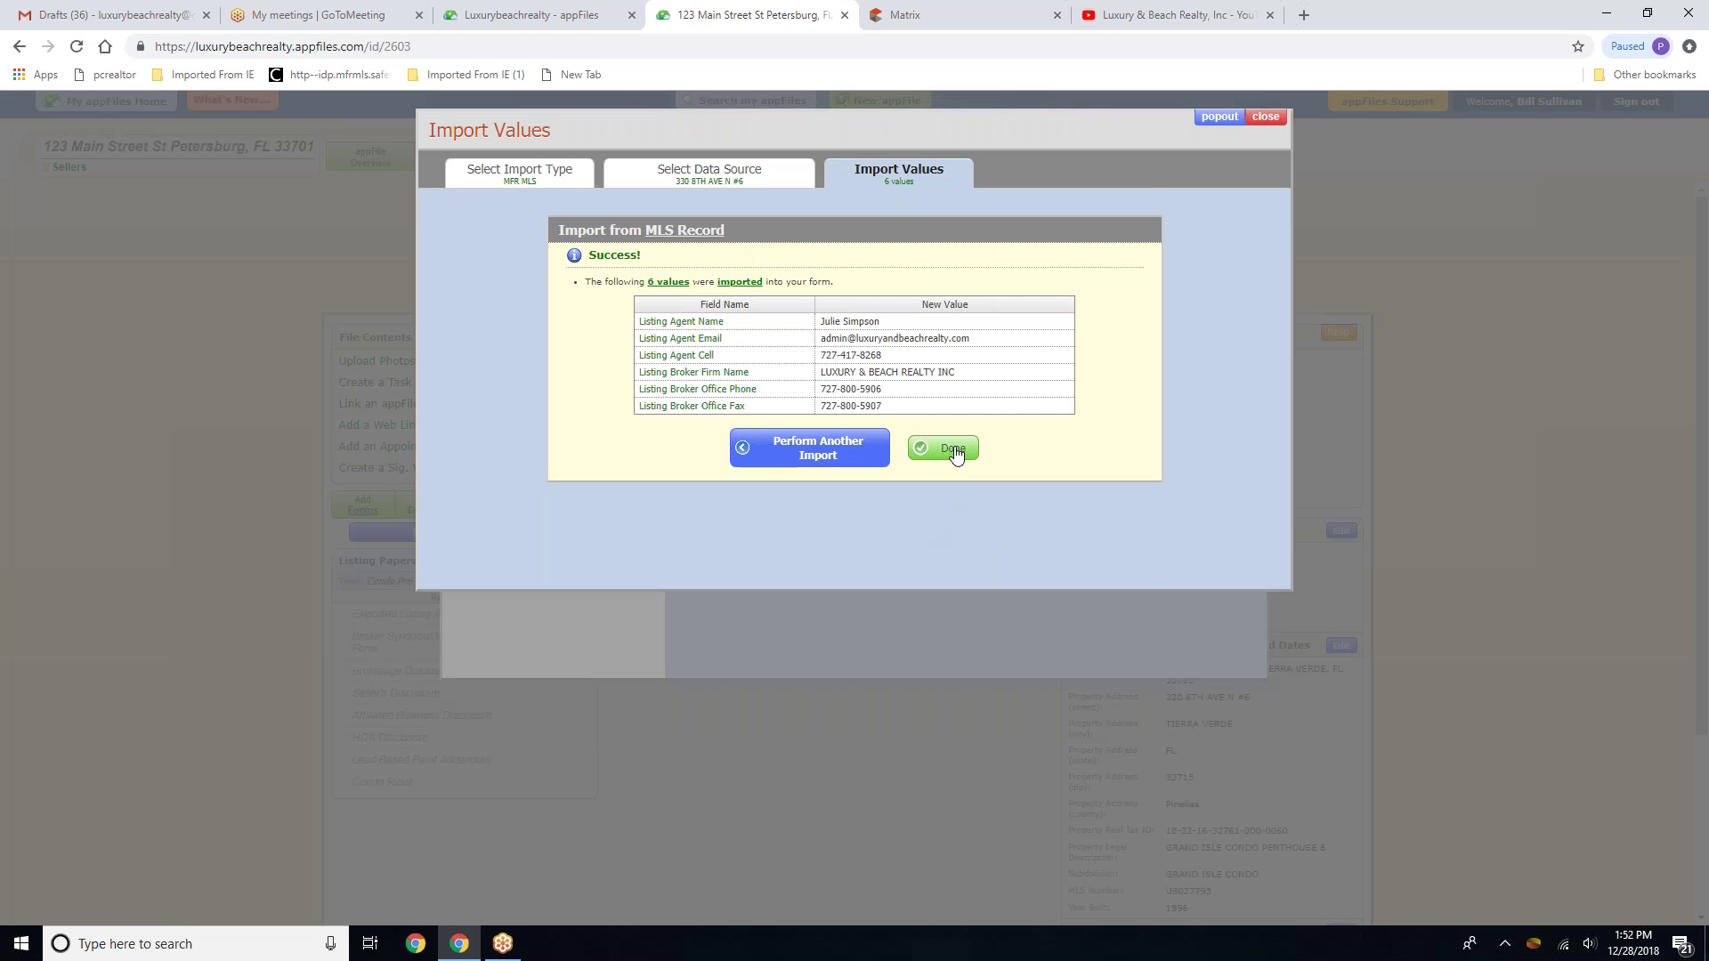
{"action": "left_click", "coordinate": [941, 449]}
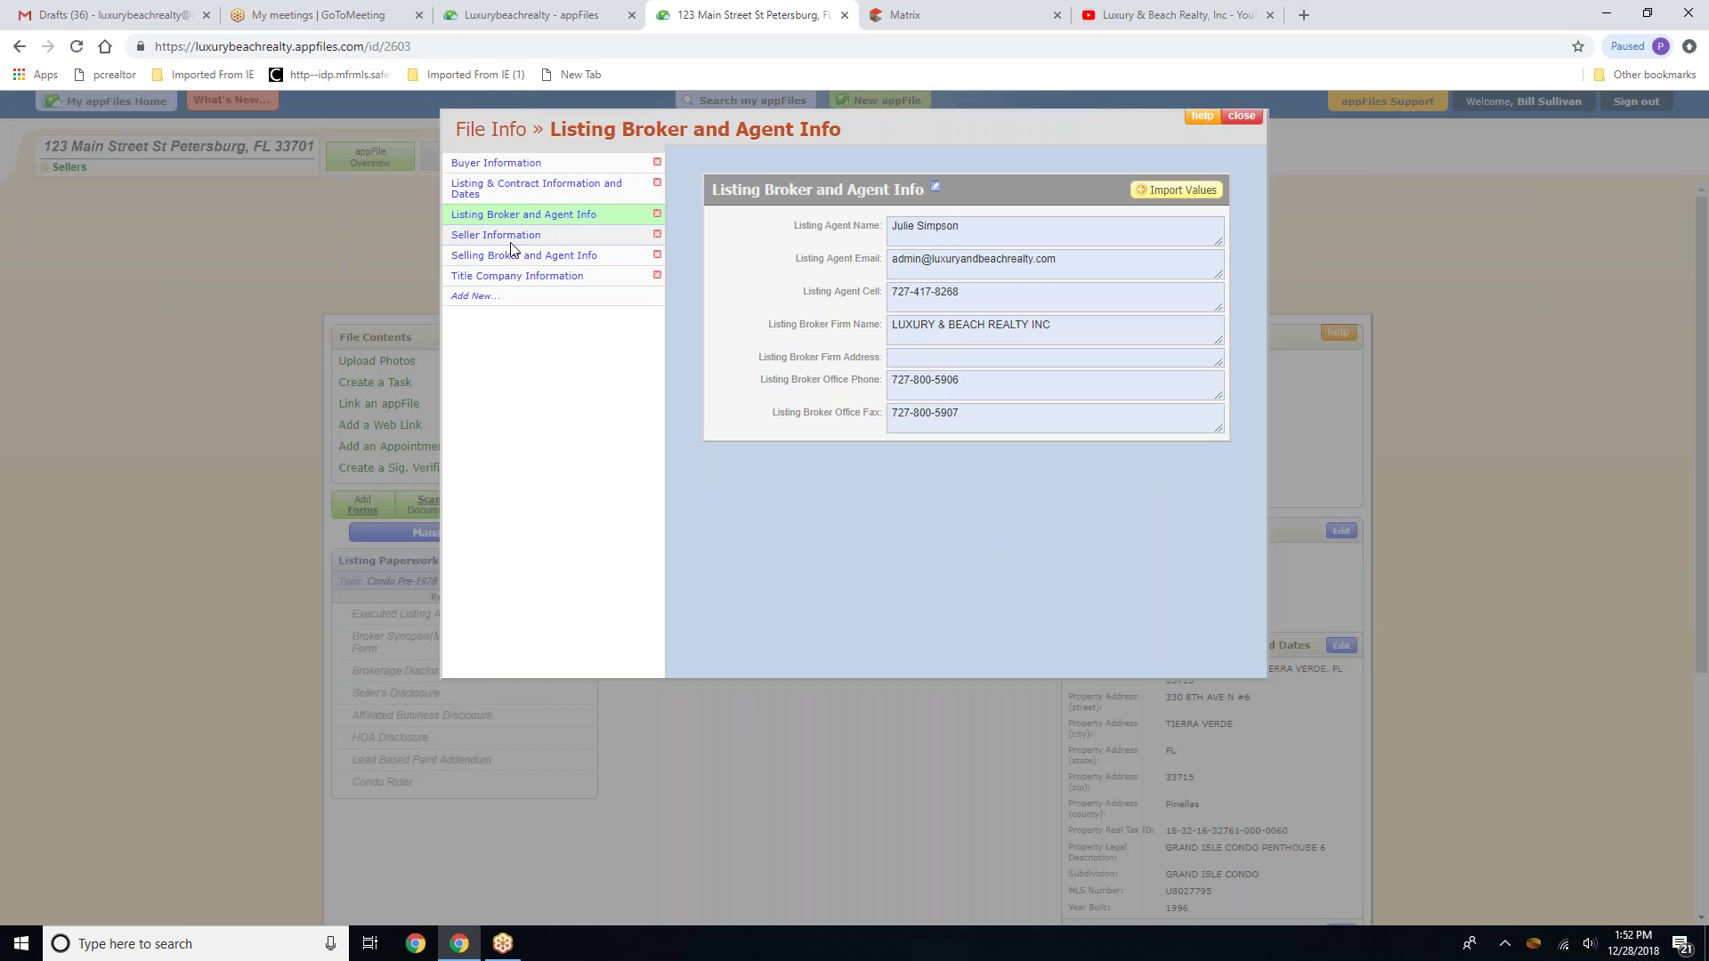
Open Title Company Information and enter the company name Baxter Title
{"action": "left_click", "coordinate": [514, 237]}
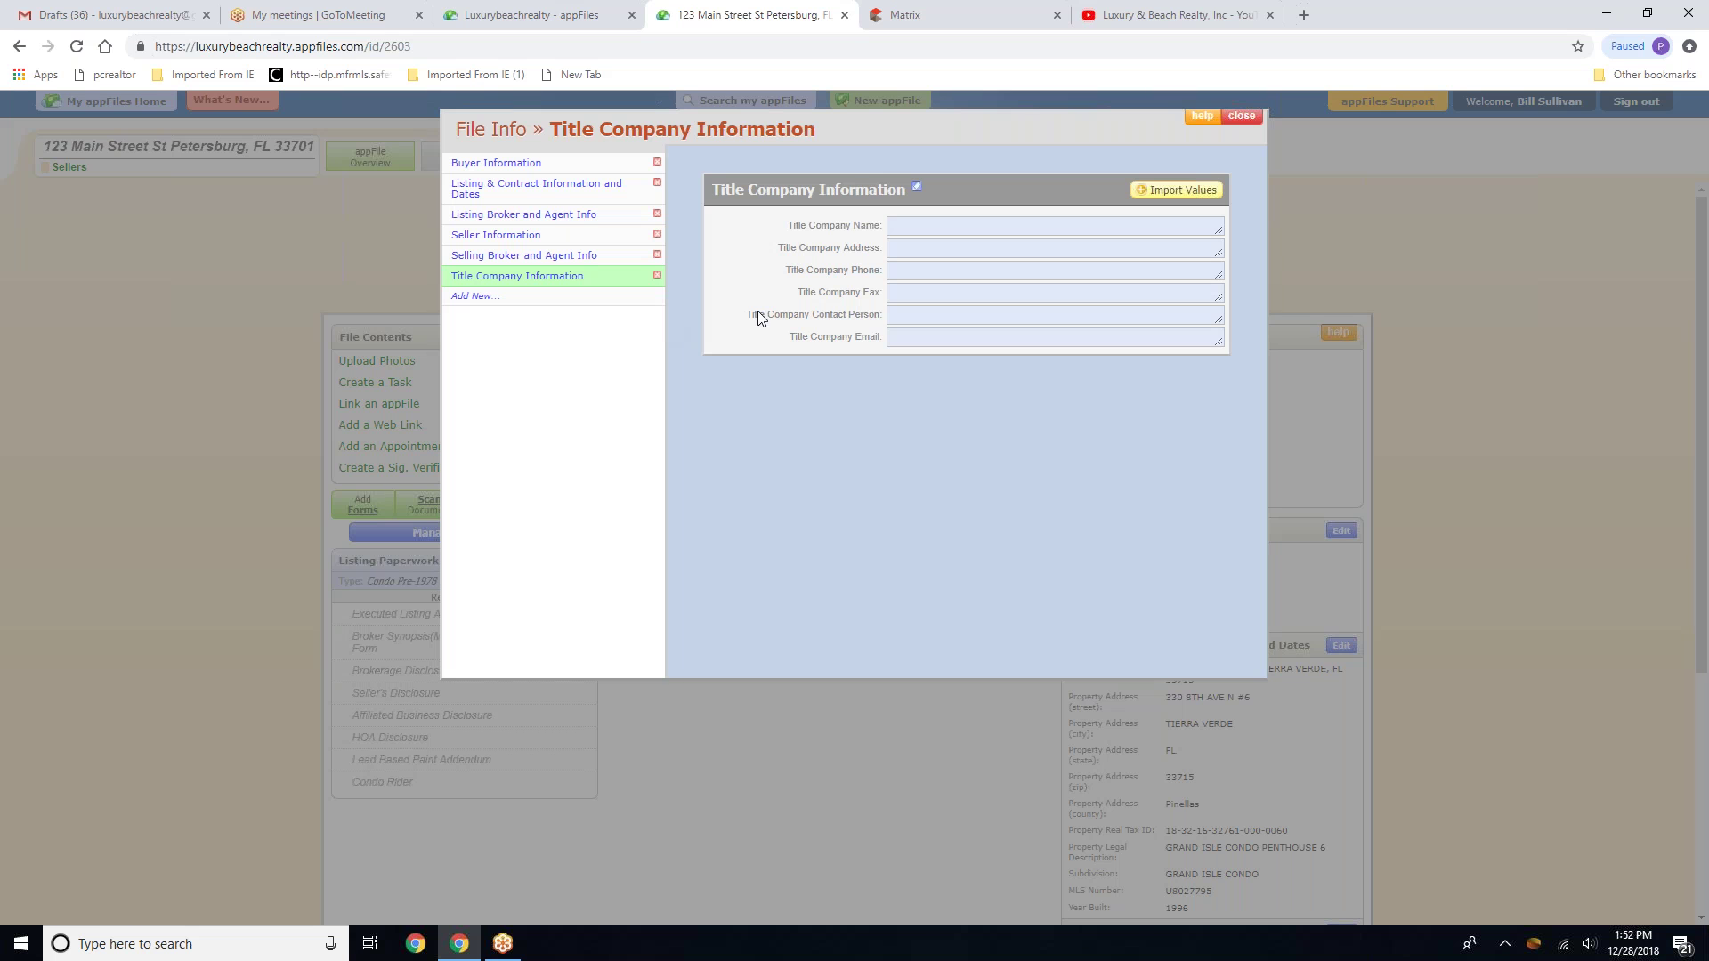
{"action": "left_click", "coordinate": [916, 225]}
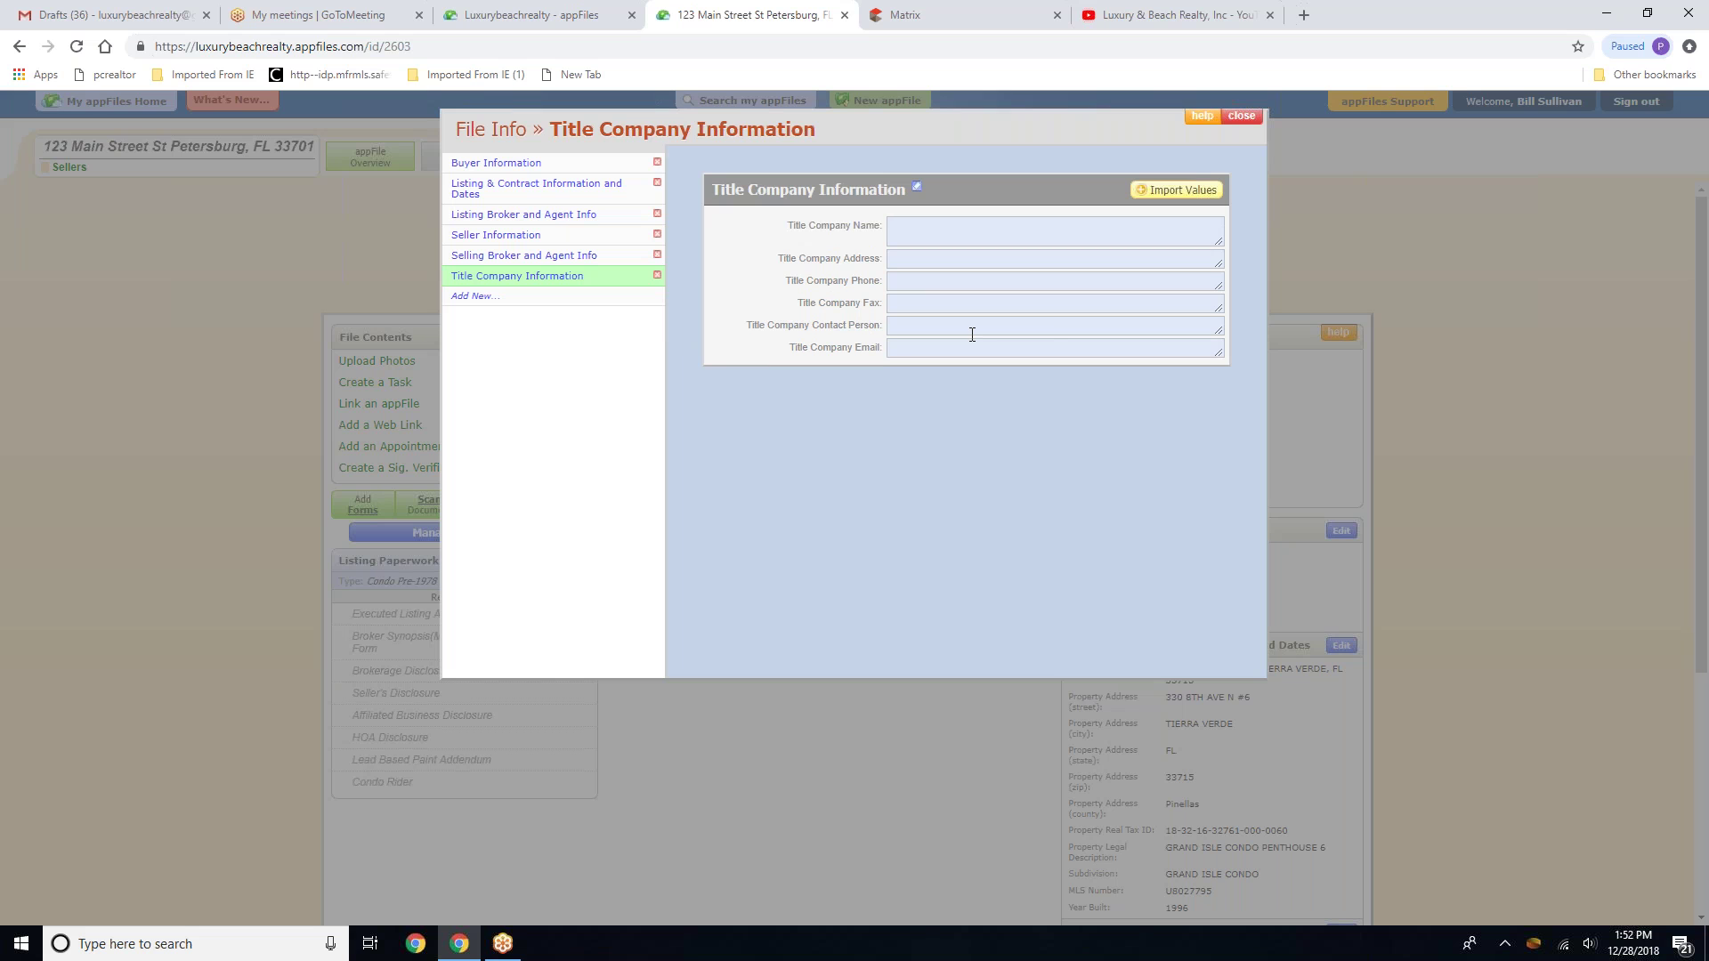
{"action": "type", "text": "Baxter Title"}
{"action": "key", "text": "Tab"}
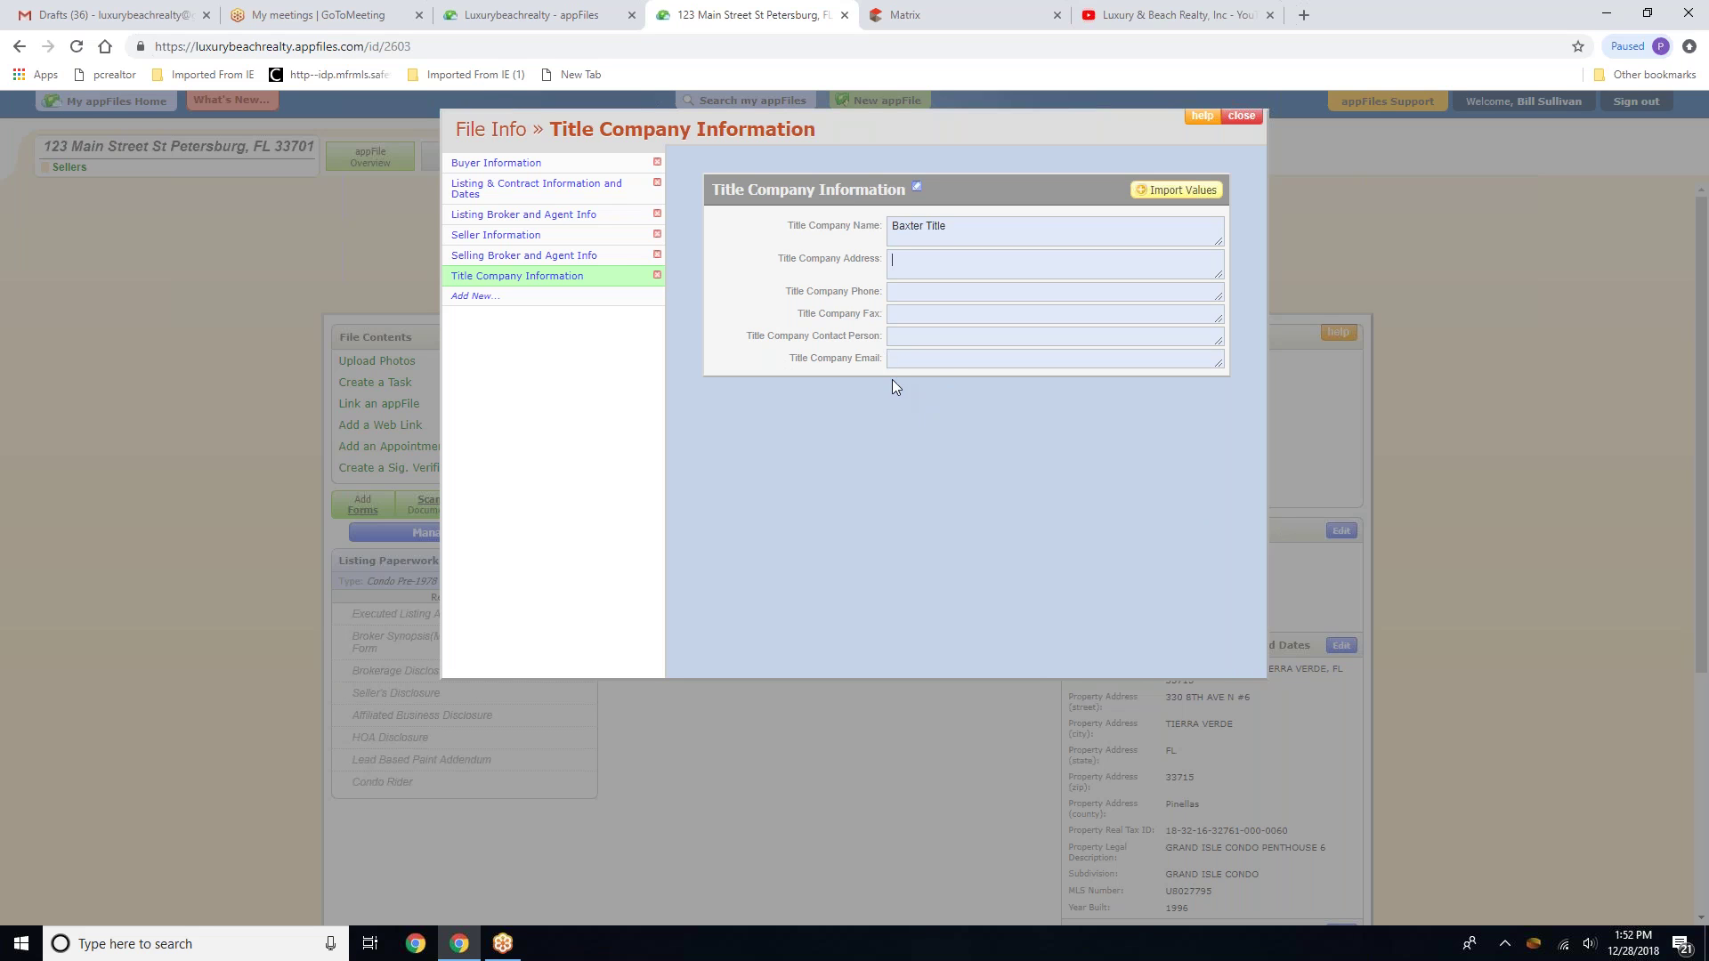
{"action": "left_click", "coordinate": [903, 357]}
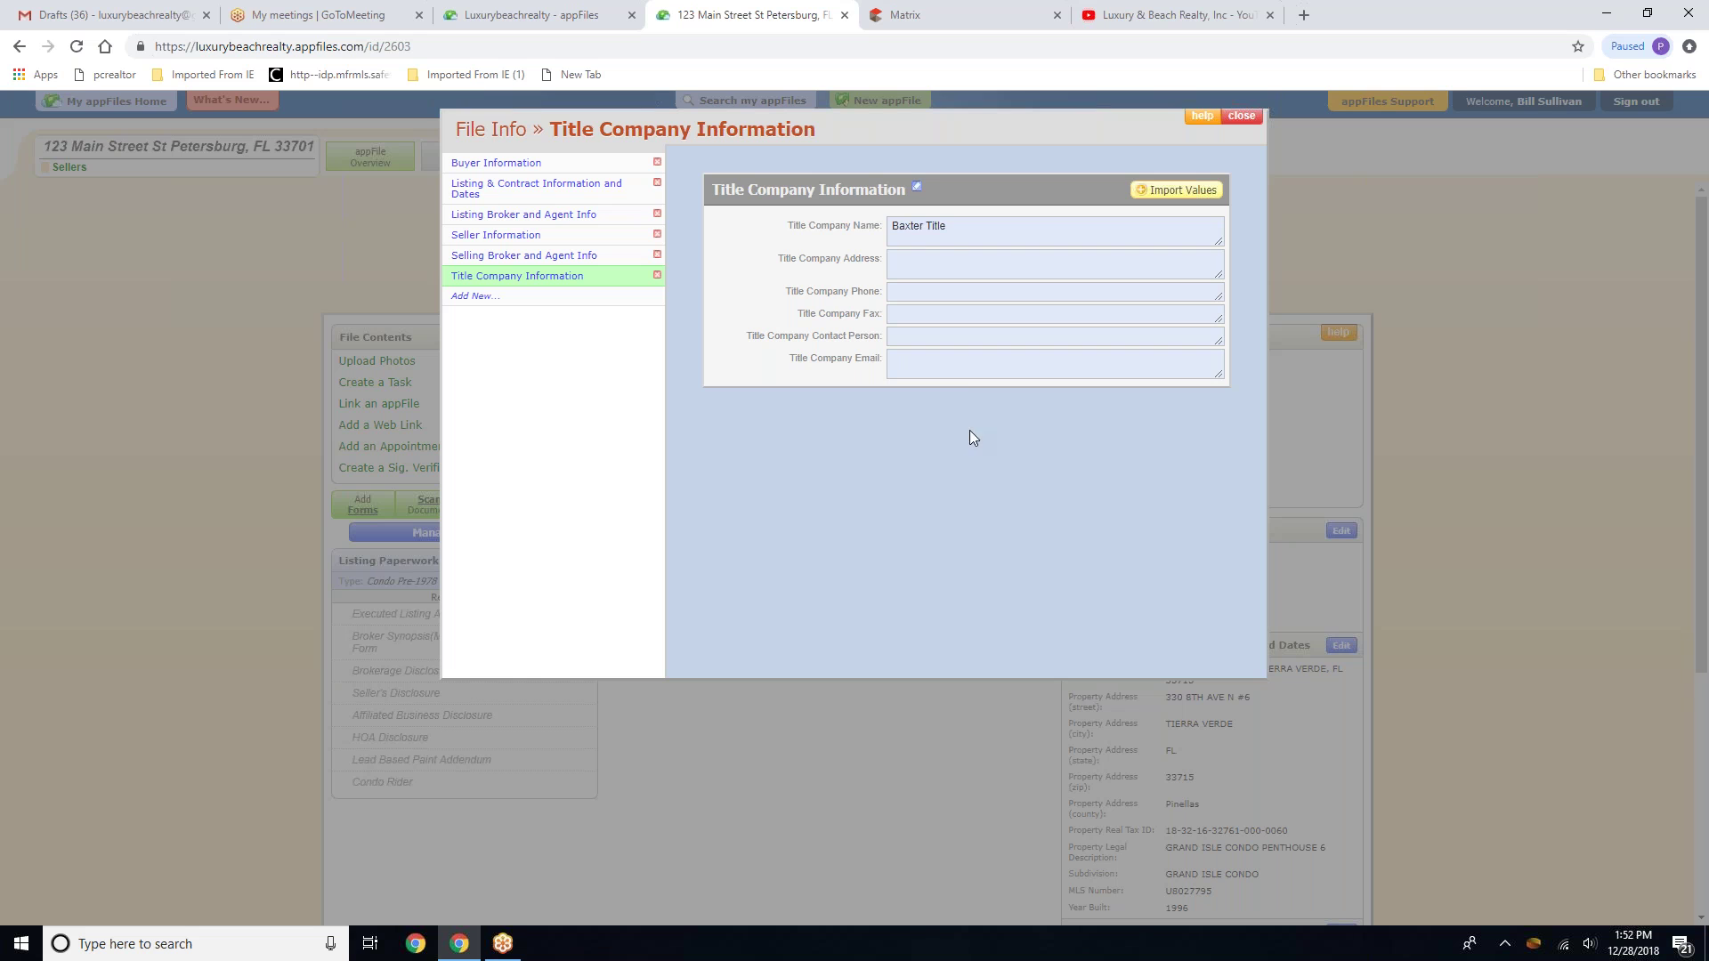
Enter the title company's street address, phone number and e-mail address
{"action": "left_click", "coordinate": [907, 265]}
{"action": "type", "text": "123 Main street"}
{"action": "key", "text": "Tab"}
{"action": "left_click", "coordinate": [933, 370]}
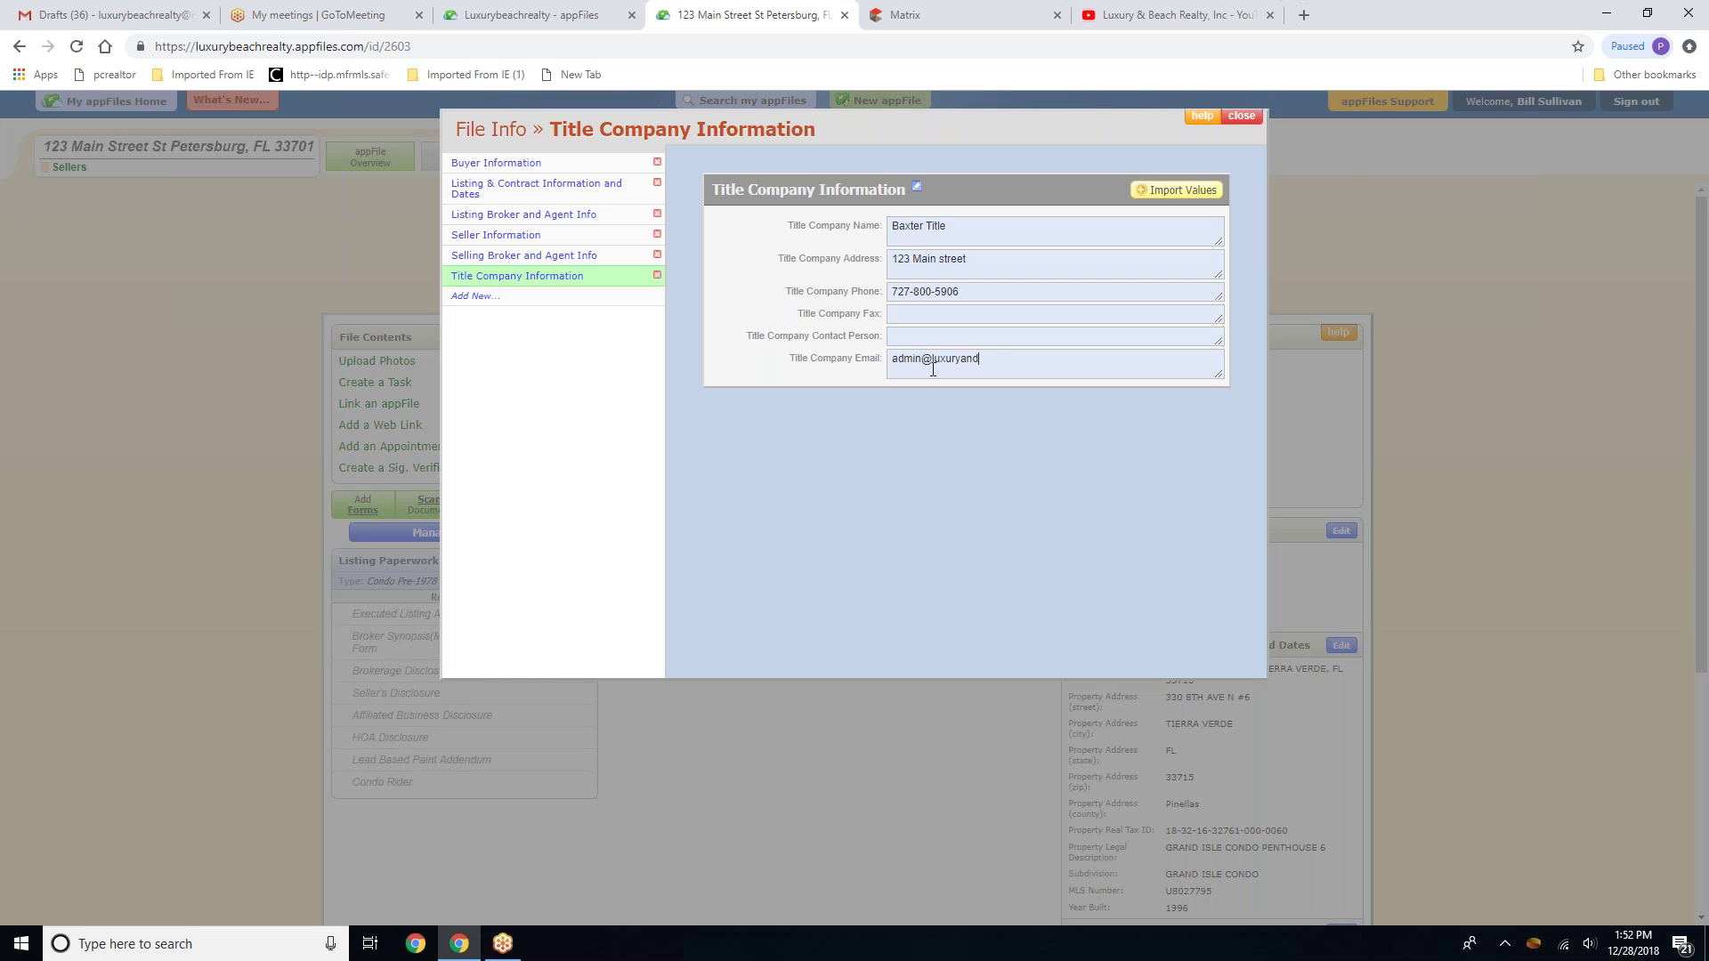
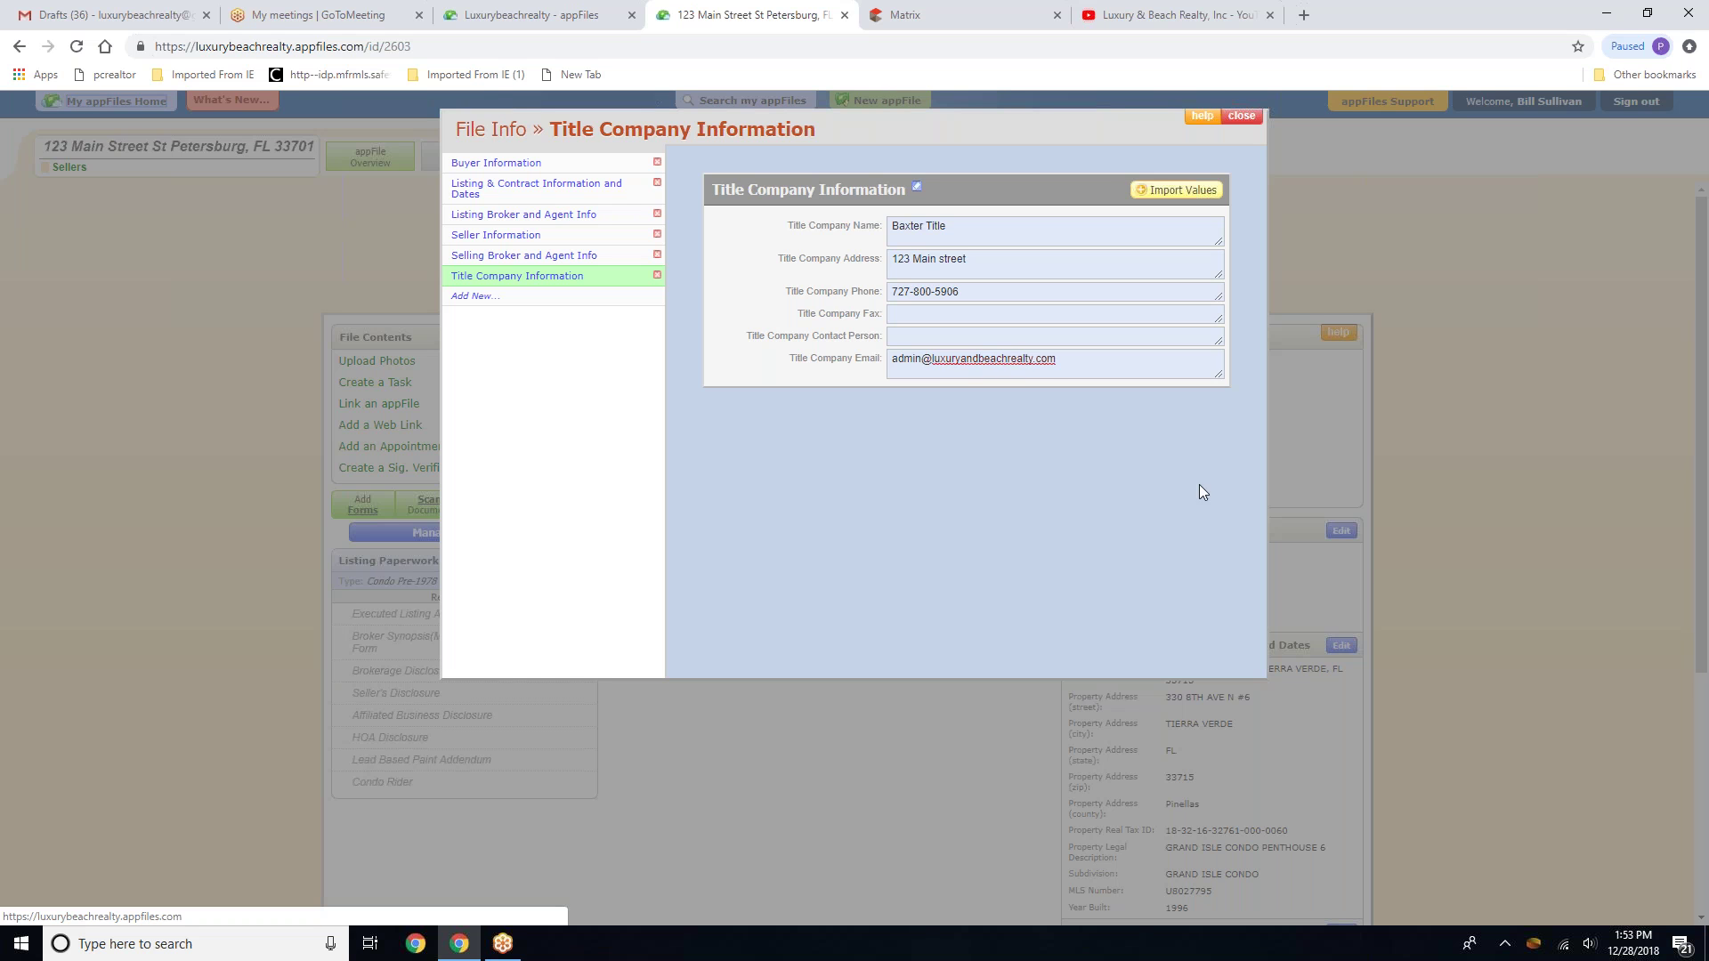
Close File Info and scroll through the overview to review the completed sections
{"action": "left_click", "coordinate": [1244, 119]}
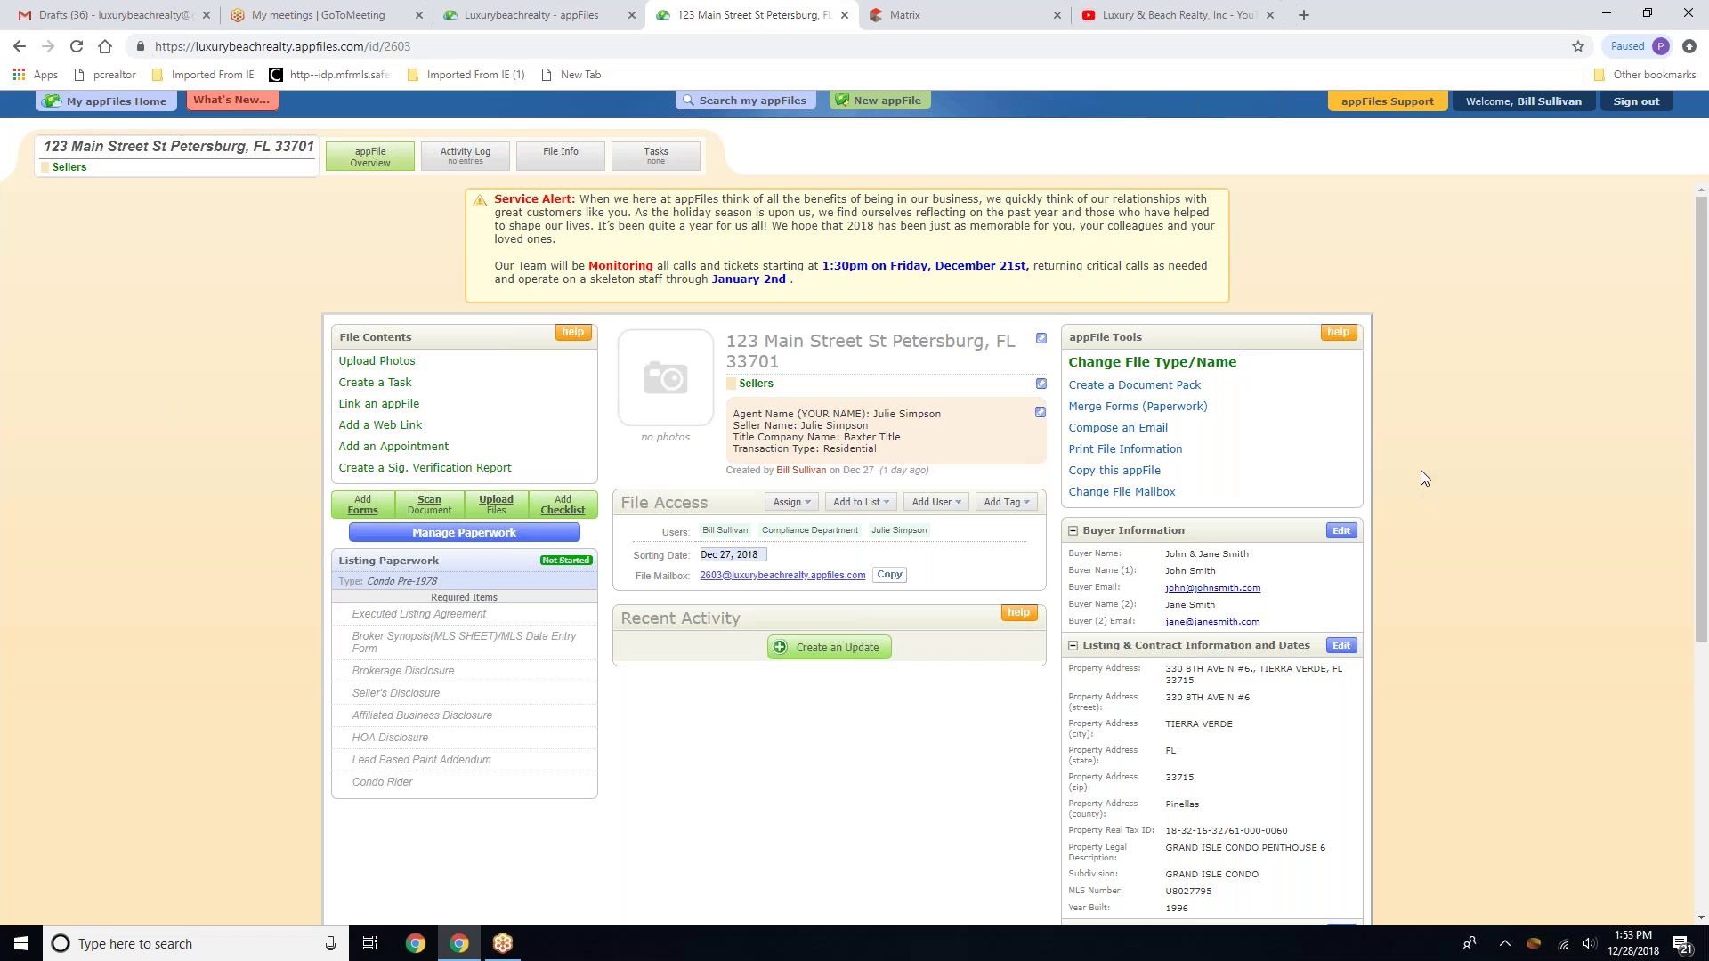
{"action": "scroll", "coordinate": [1402, 633], "scroll_direction": "down", "scroll_amount": 3}
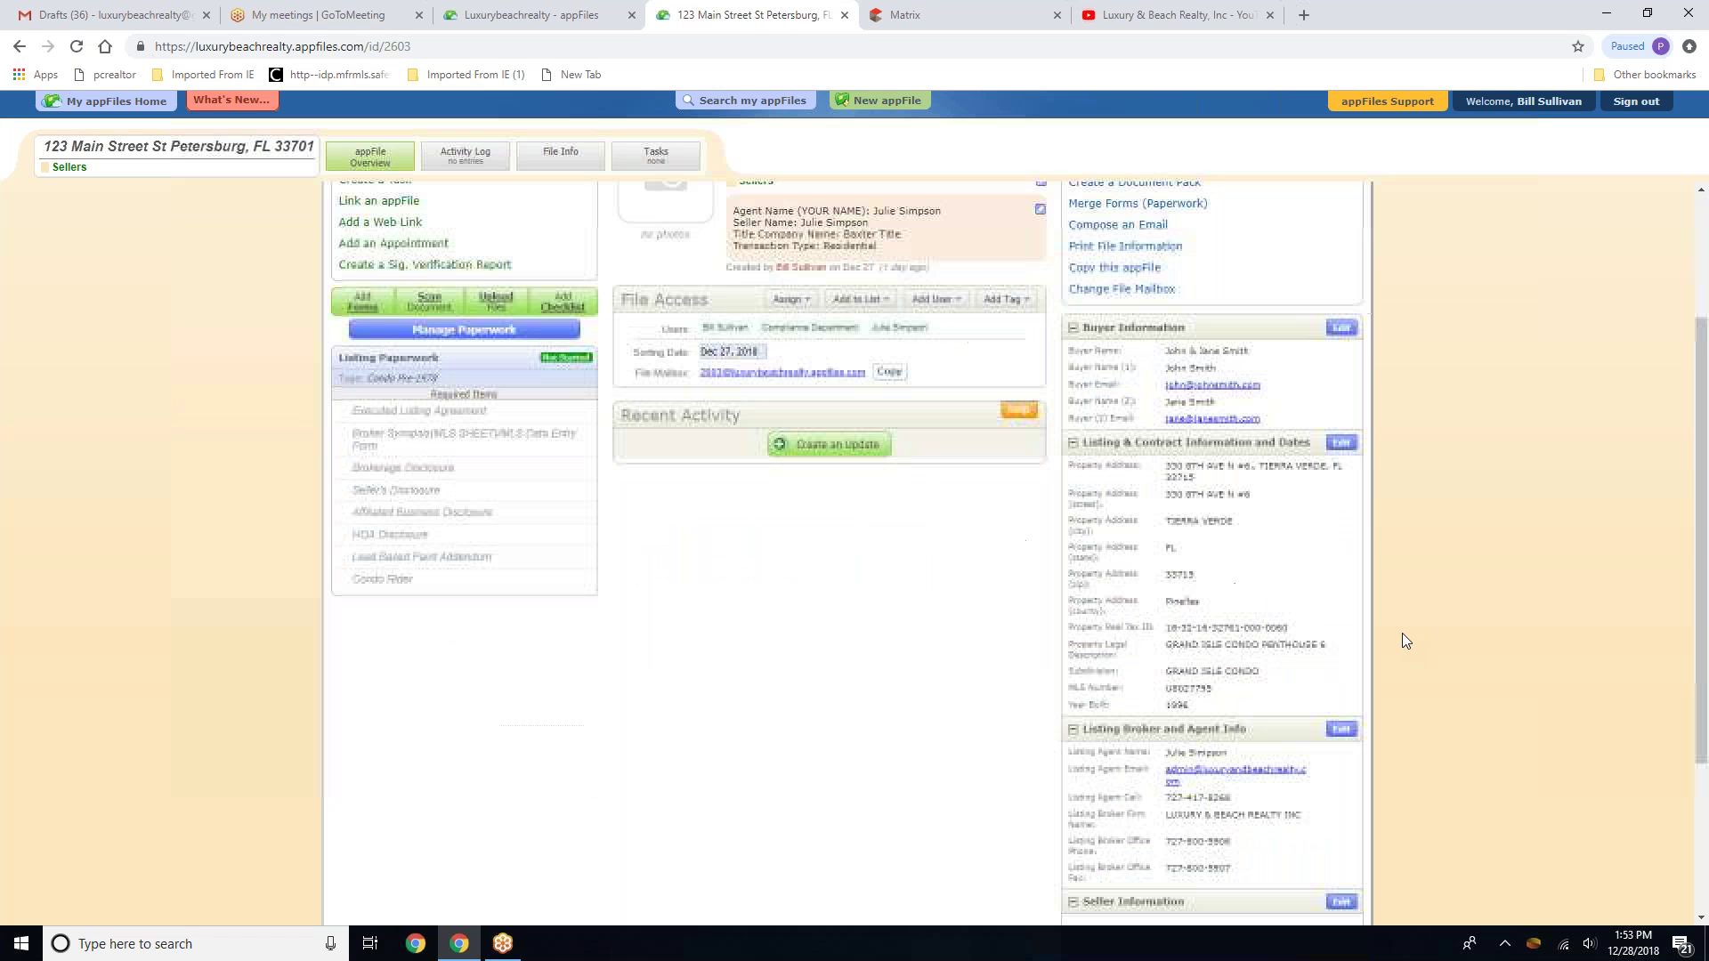
{"action": "scroll", "coordinate": [1366, 531], "scroll_direction": "down", "scroll_amount": 1}
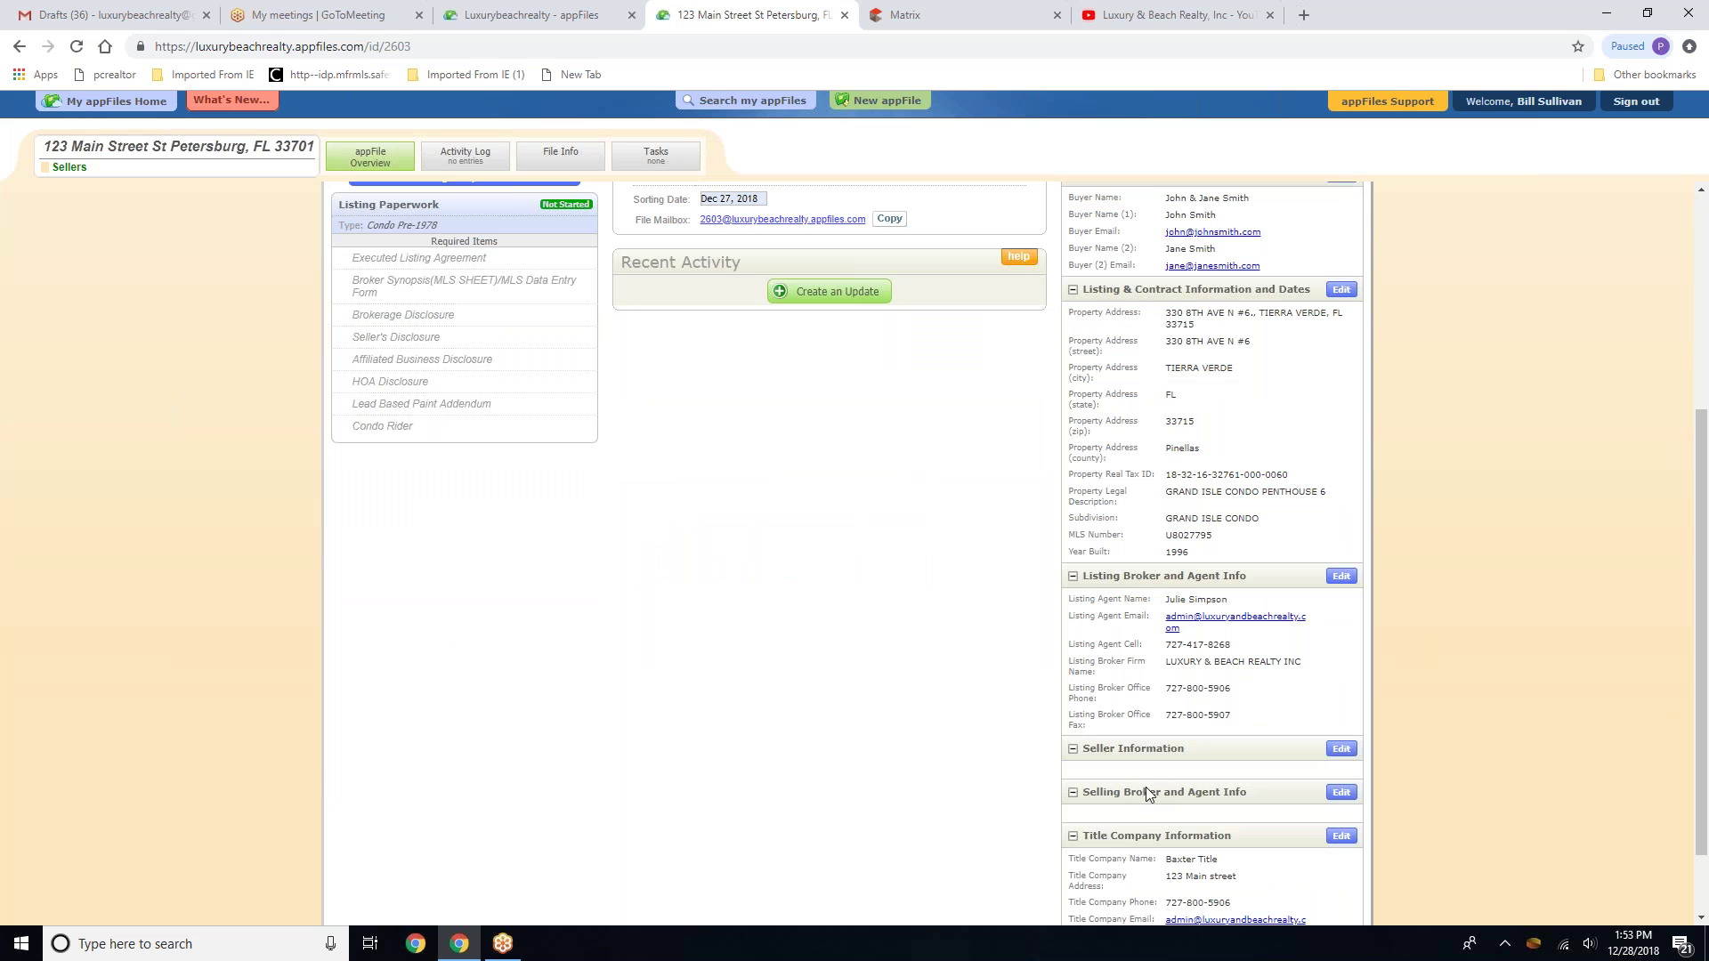
{"action": "scroll", "coordinate": [1046, 769], "scroll_direction": "down", "scroll_amount": 2}
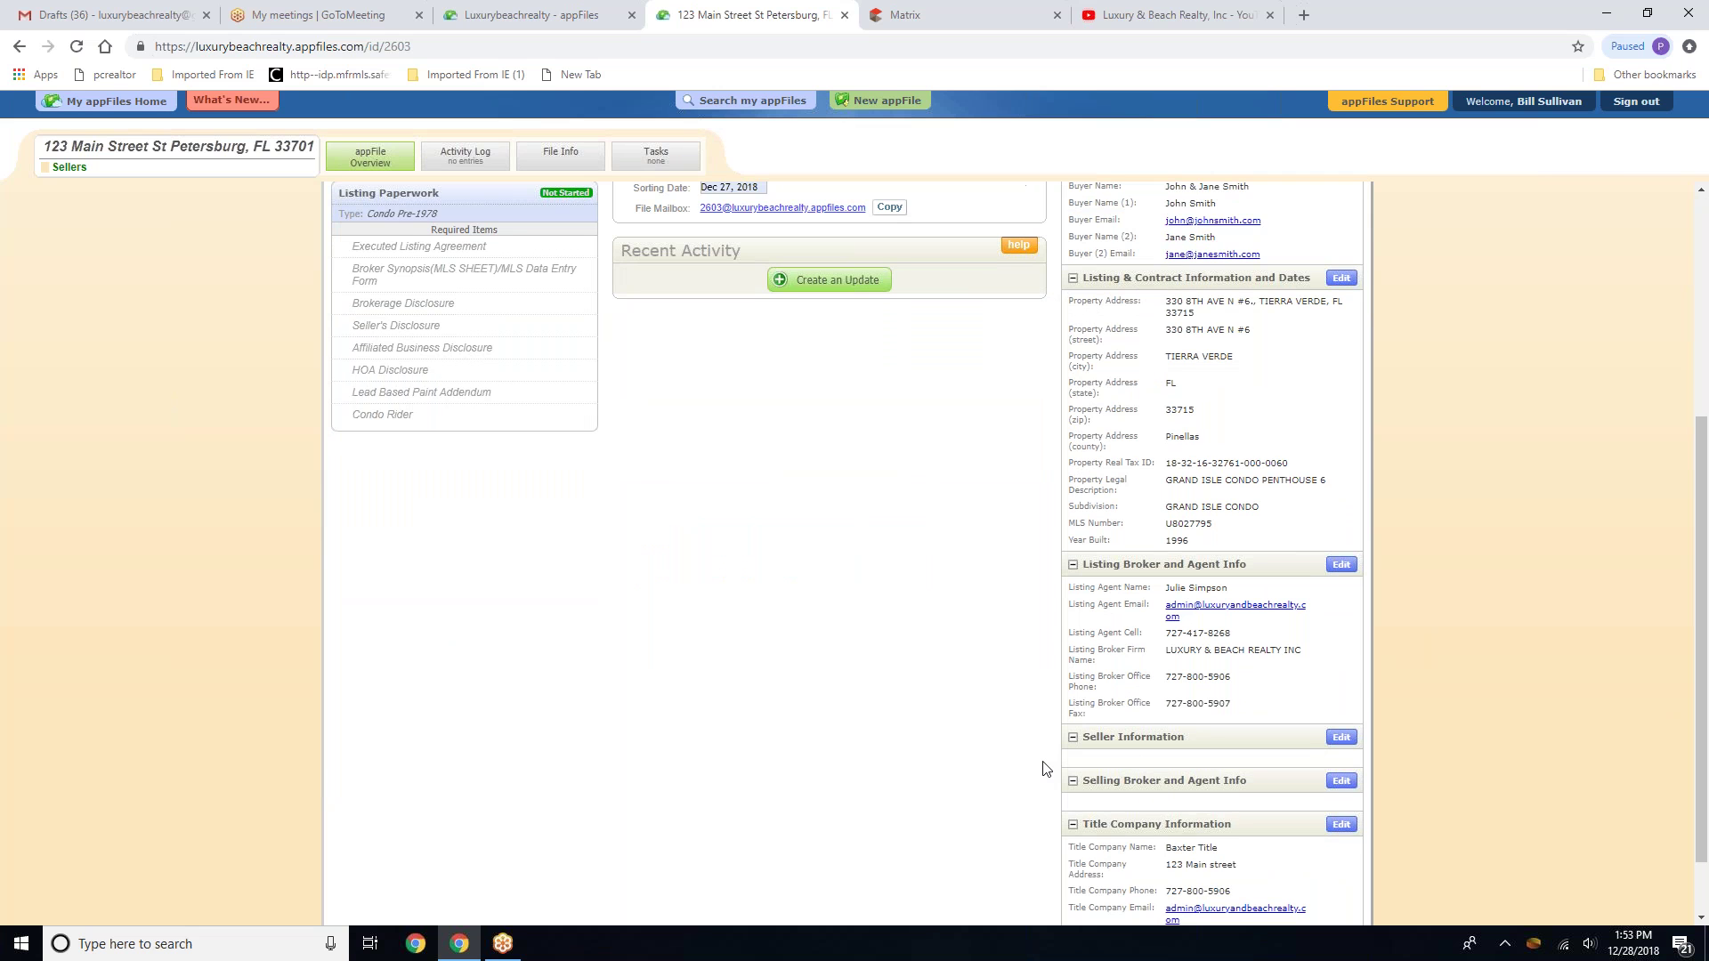